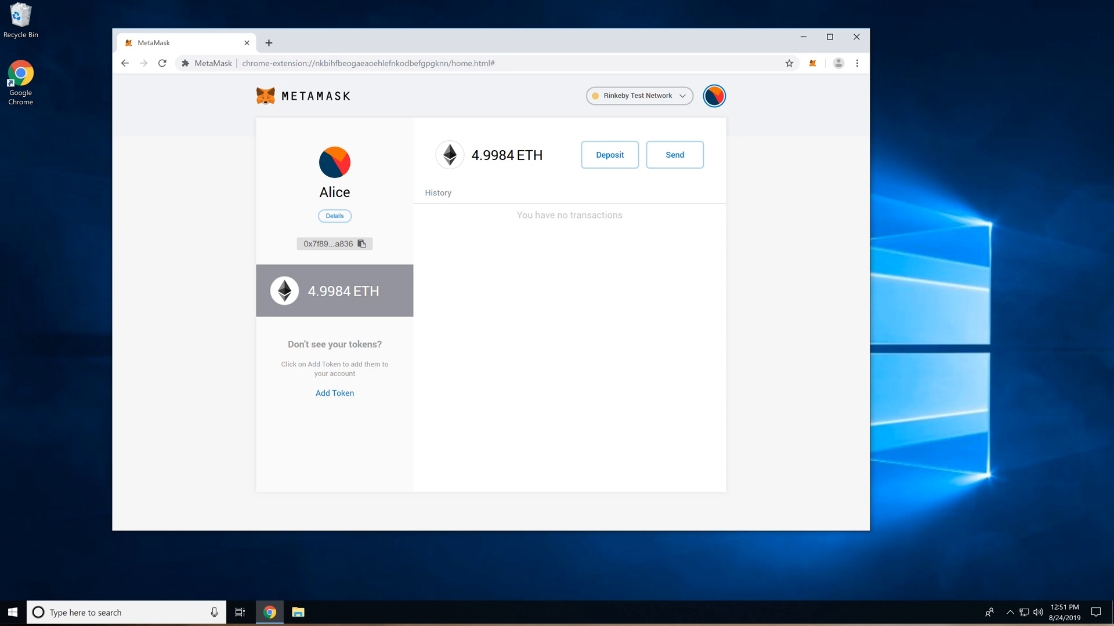
# Step: Find the Truffle Suite Ganache page by searching for "ganache blockchain" in a new browser tab and download the Windows installer
pyautogui.click(270, 44)
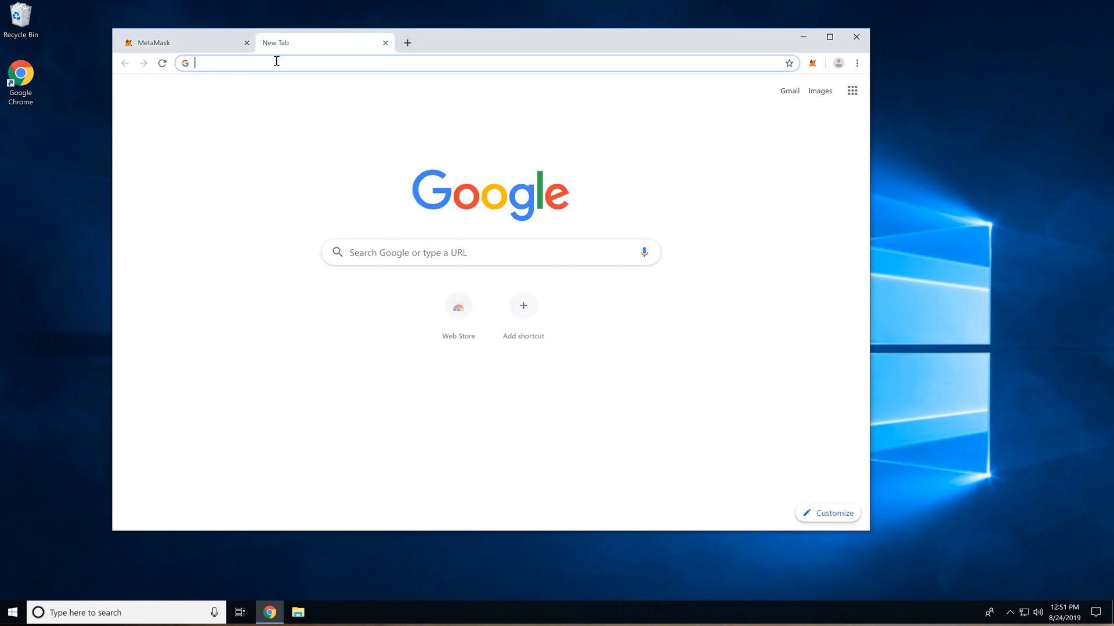
pyautogui.write('gan')
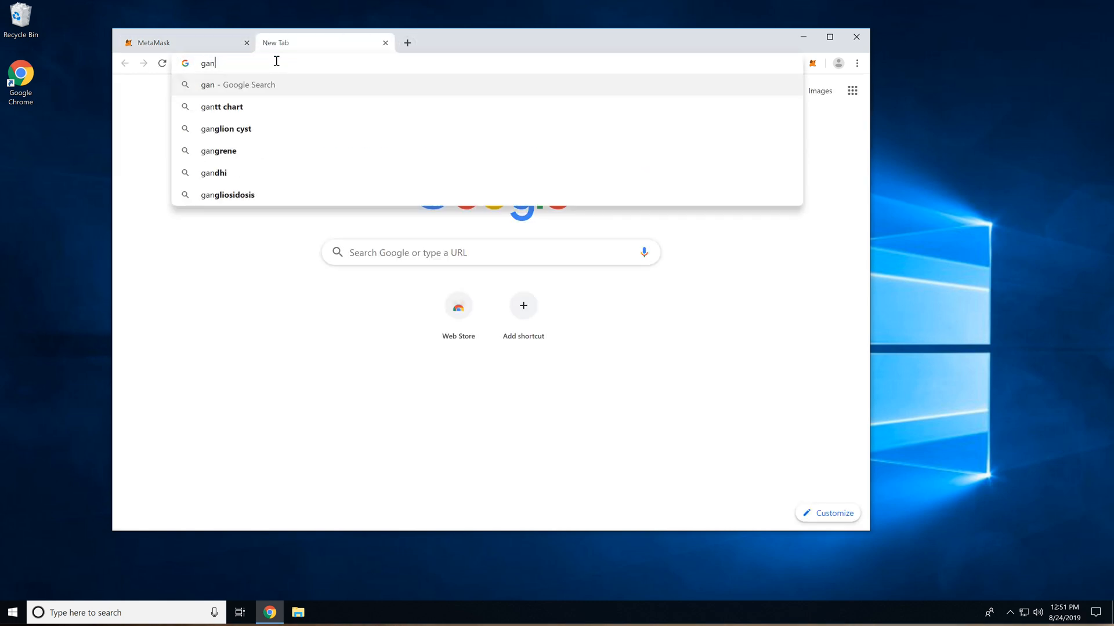
pyautogui.write('ache block')
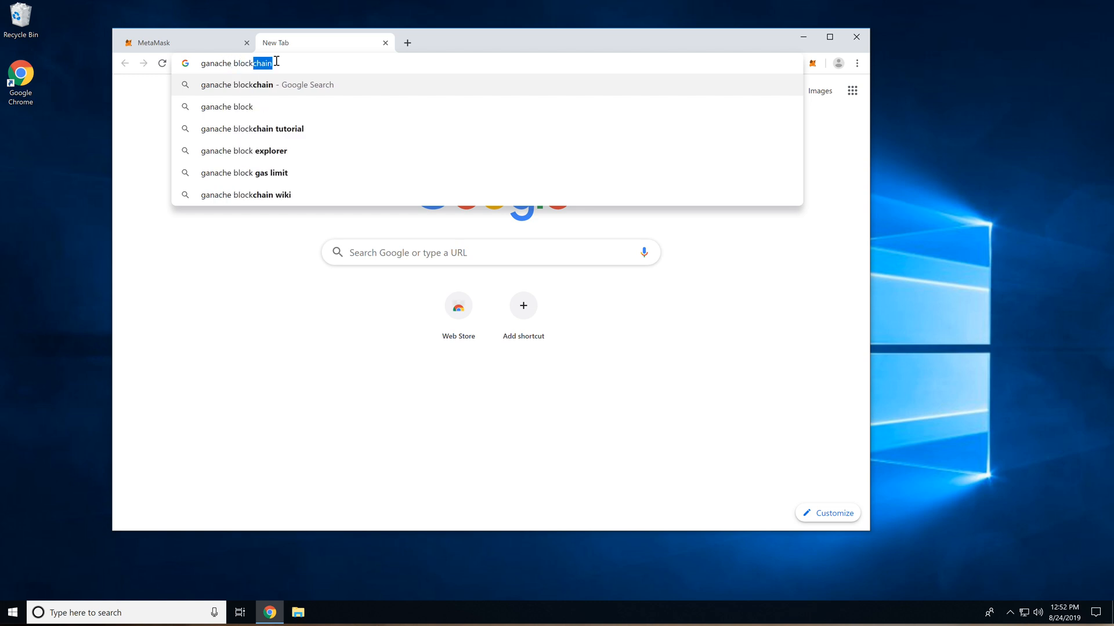
pyautogui.press('Return')
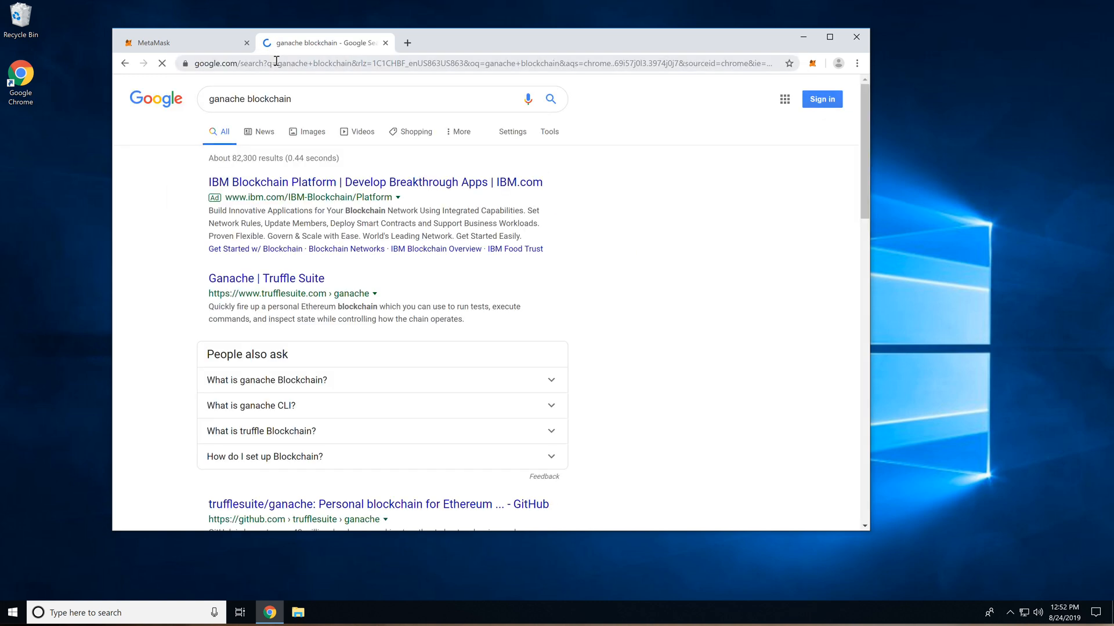
pyautogui.click(293, 279)
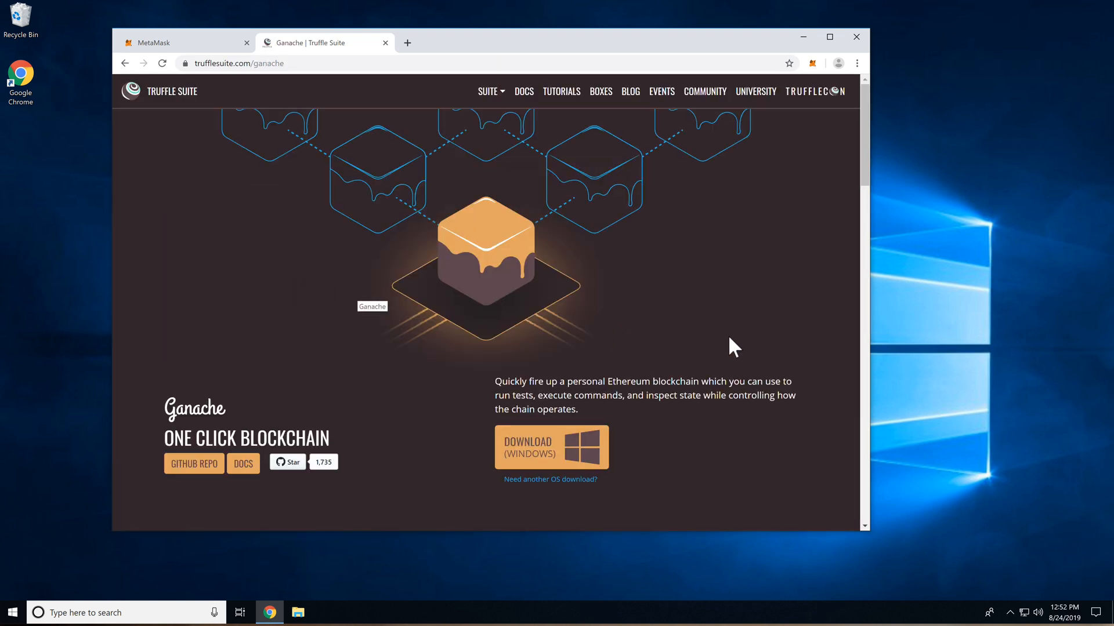
pyautogui.click(551, 448)
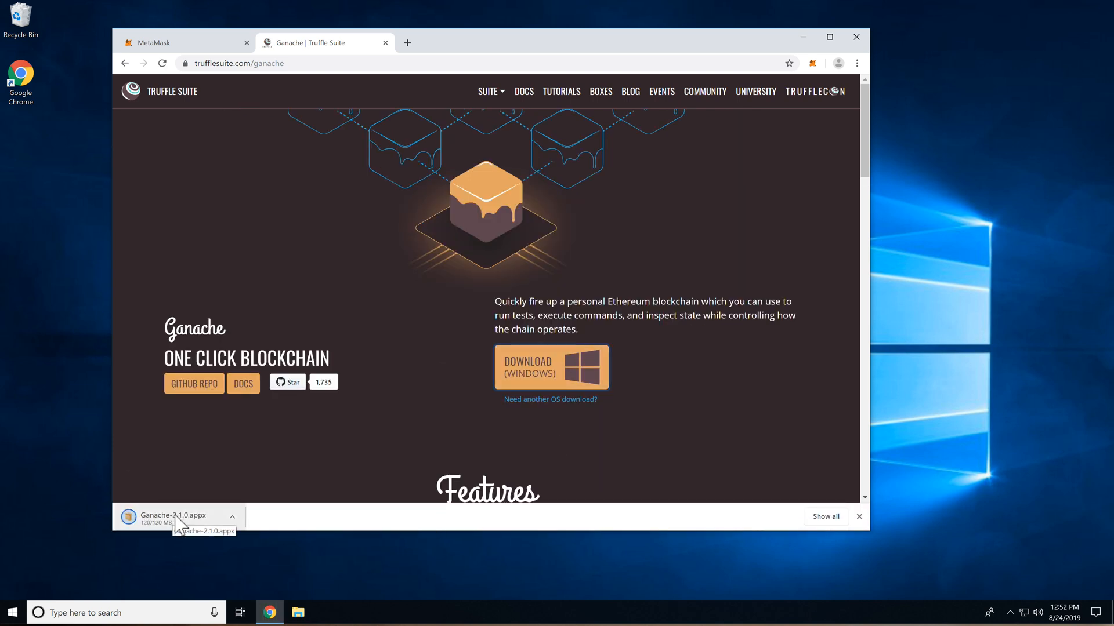
# Step: Try to install Ganache directly from the browser's finished Ganache-2.1.0.appx download
pyautogui.click(175, 517)
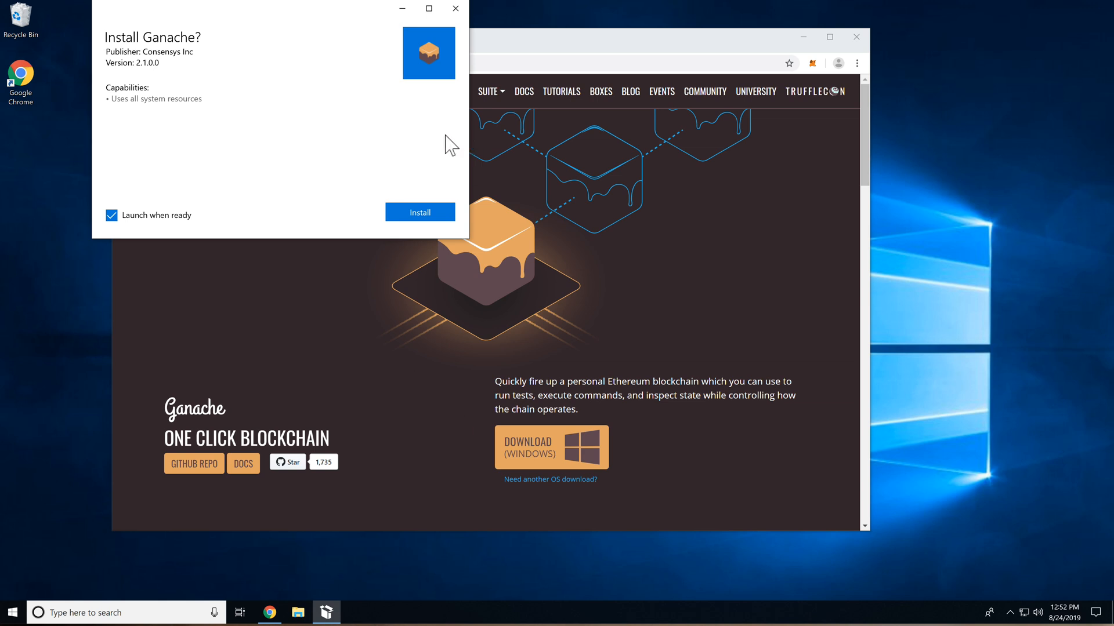
pyautogui.click(432, 214)
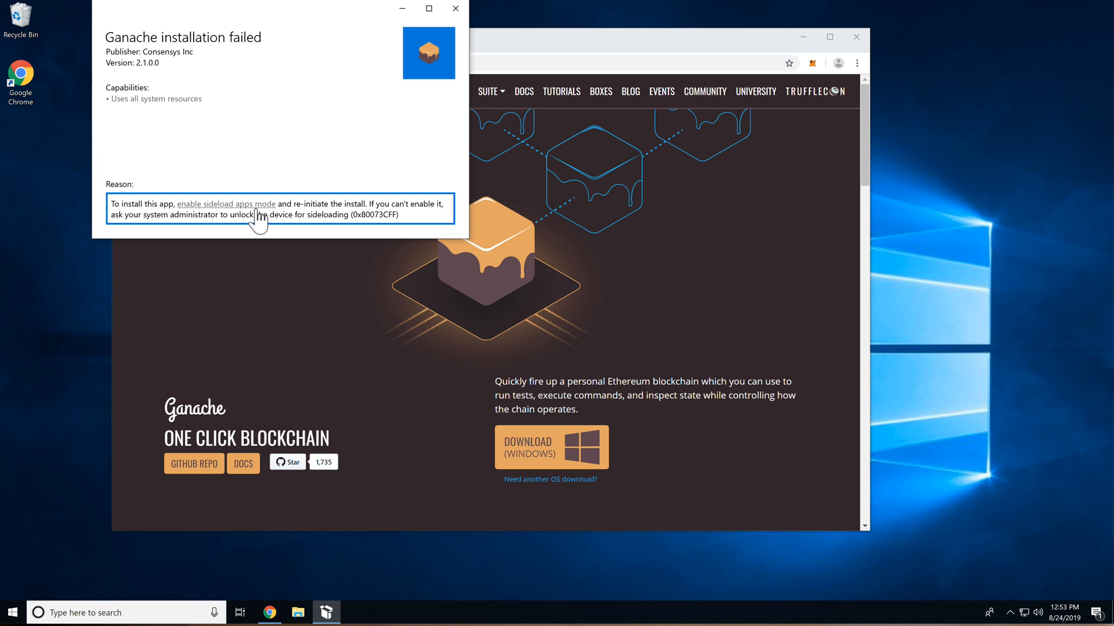
pyautogui.click(455, 9)
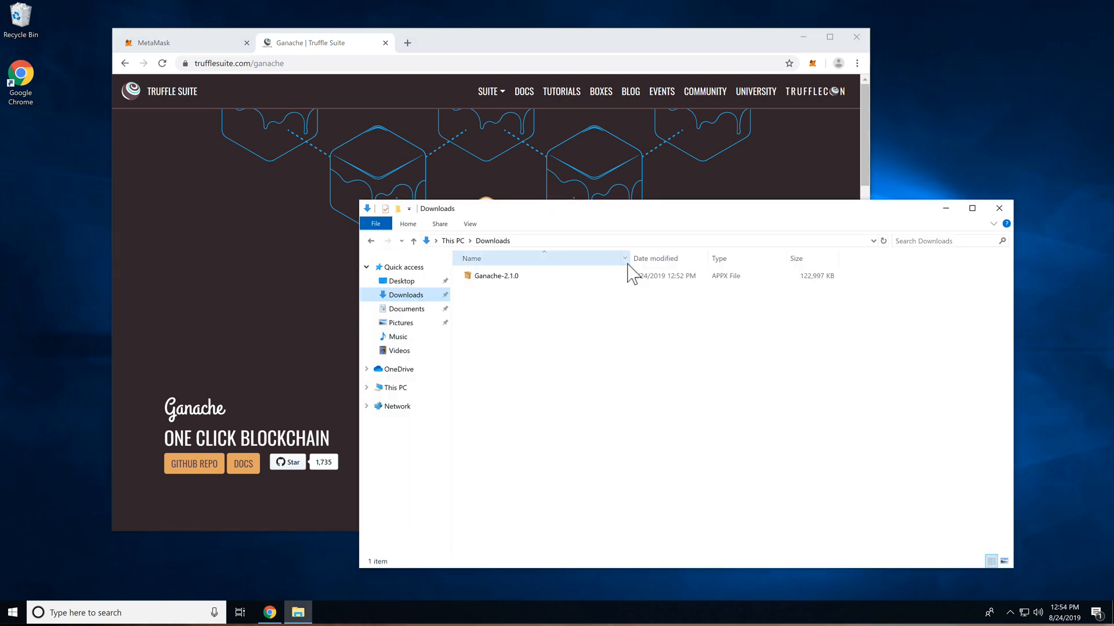
# Step: Install Ganache from the Ganache-2.1.0 package in the Downloads folder, keeping it set to launch when ready
pyautogui.click(506, 279)
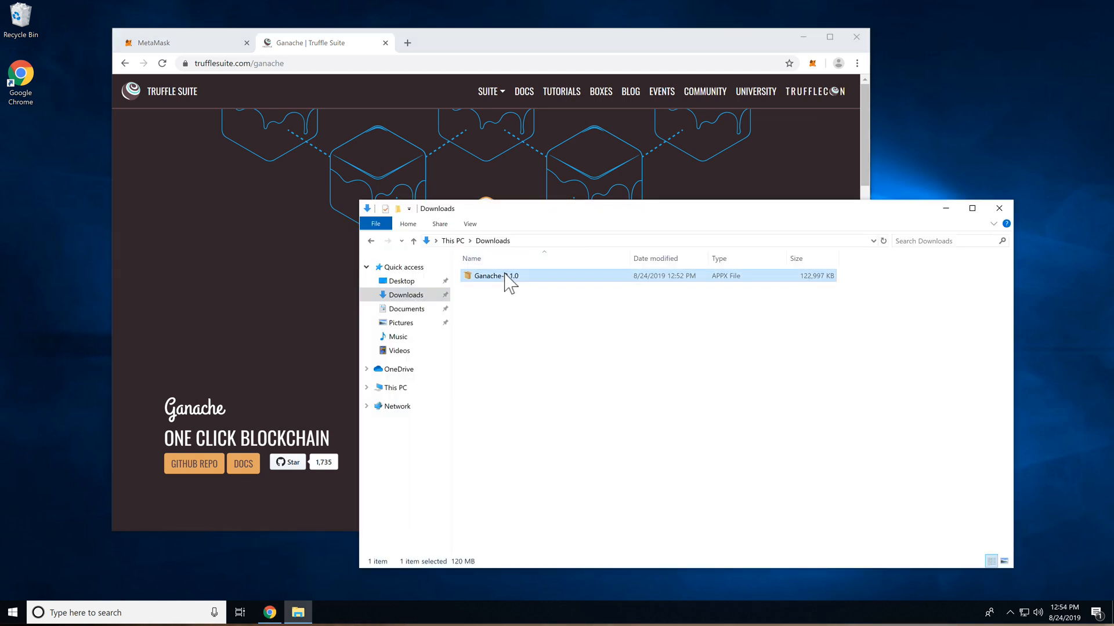
pyautogui.doubleClick(475, 278)
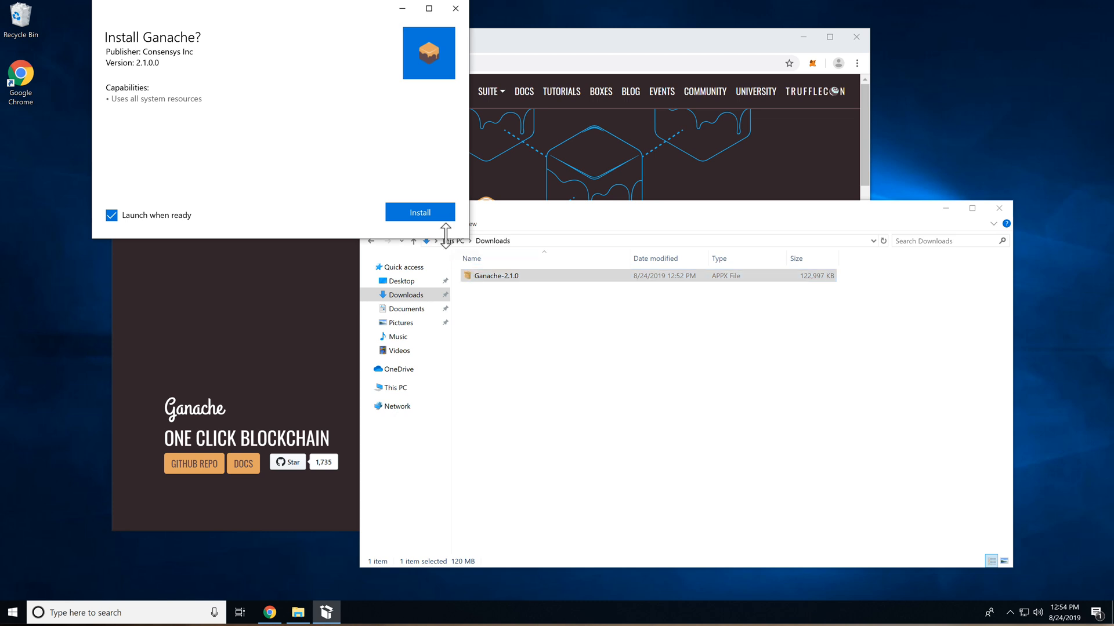
pyautogui.click(436, 219)
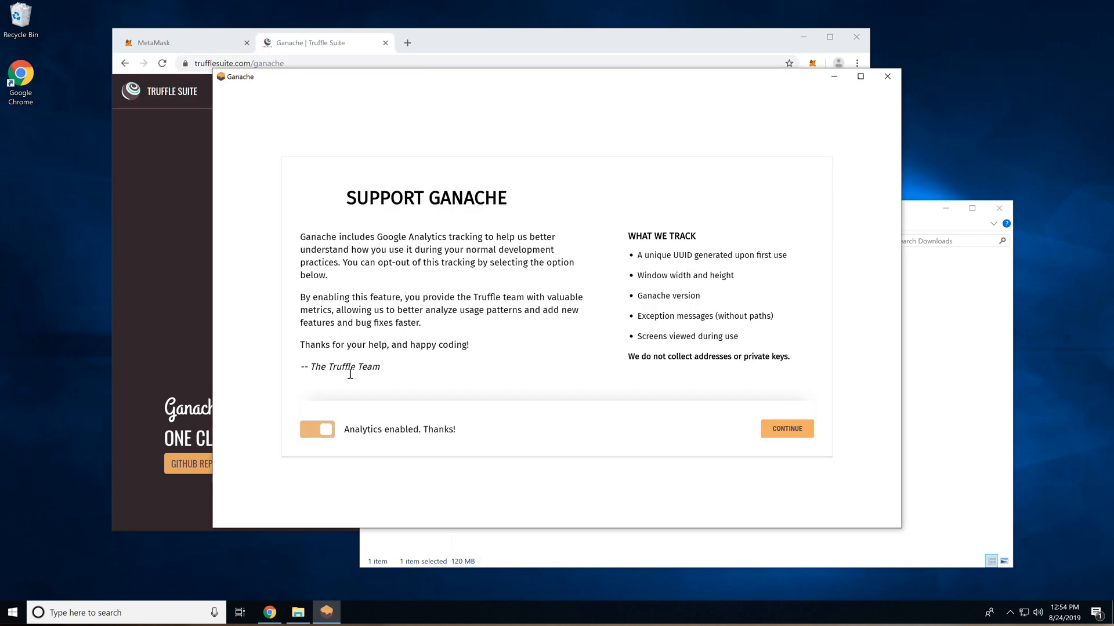
# Step: Opt out of Ganache analytics and create a Quickstart workspace
pyautogui.click(301, 430)
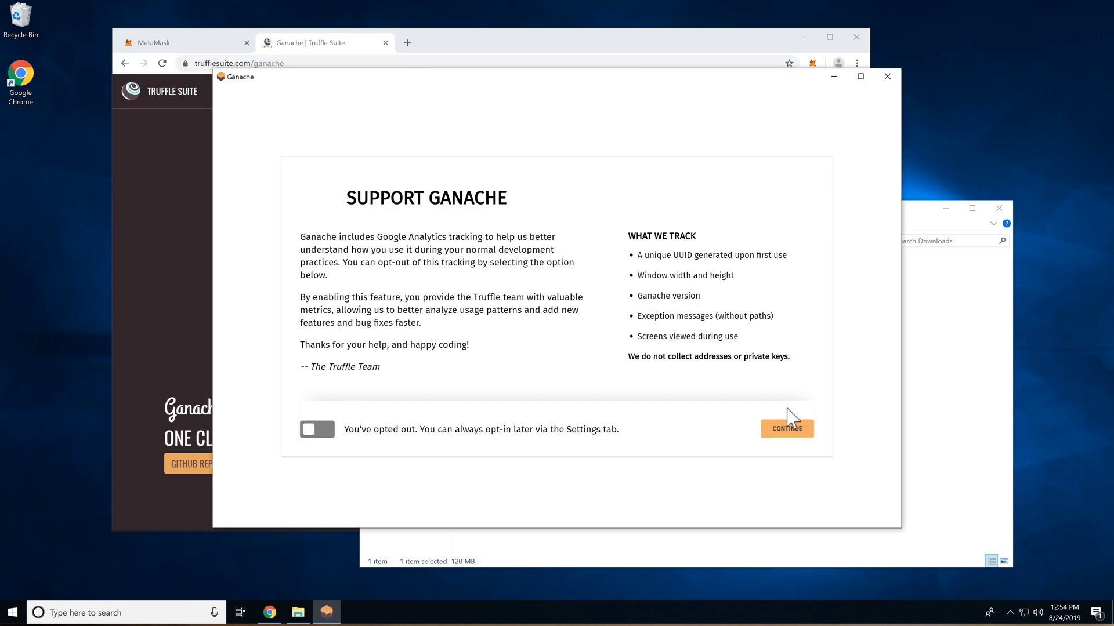
pyautogui.click(788, 431)
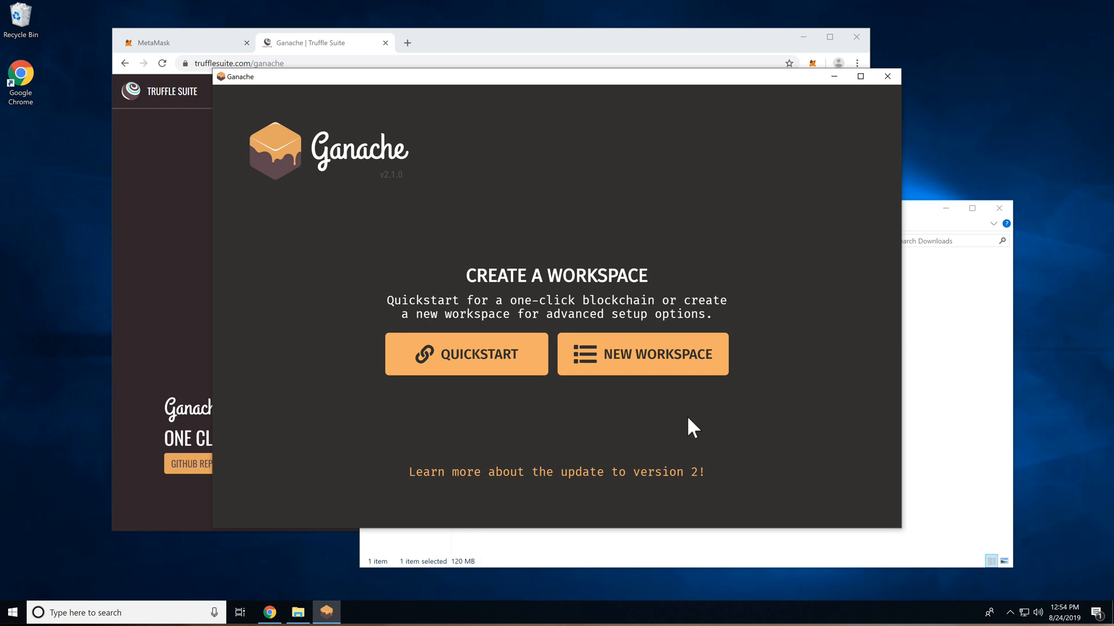
pyautogui.click(517, 368)
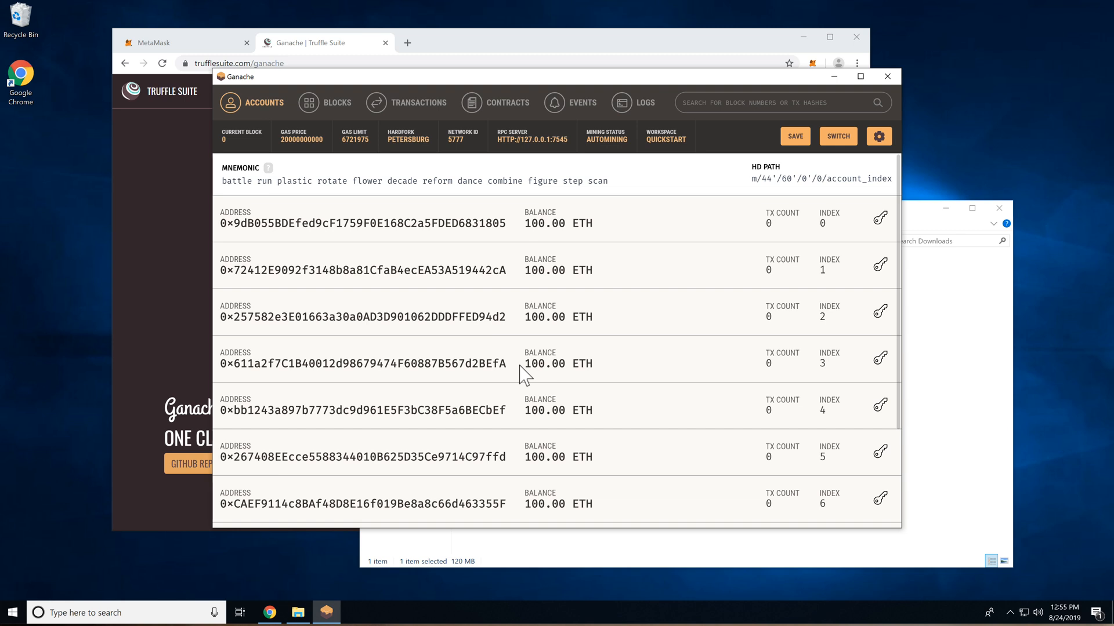
# Step: Review the workspace's blocks, transactions and logs, and return to the accounts list
pyautogui.click(314, 106)
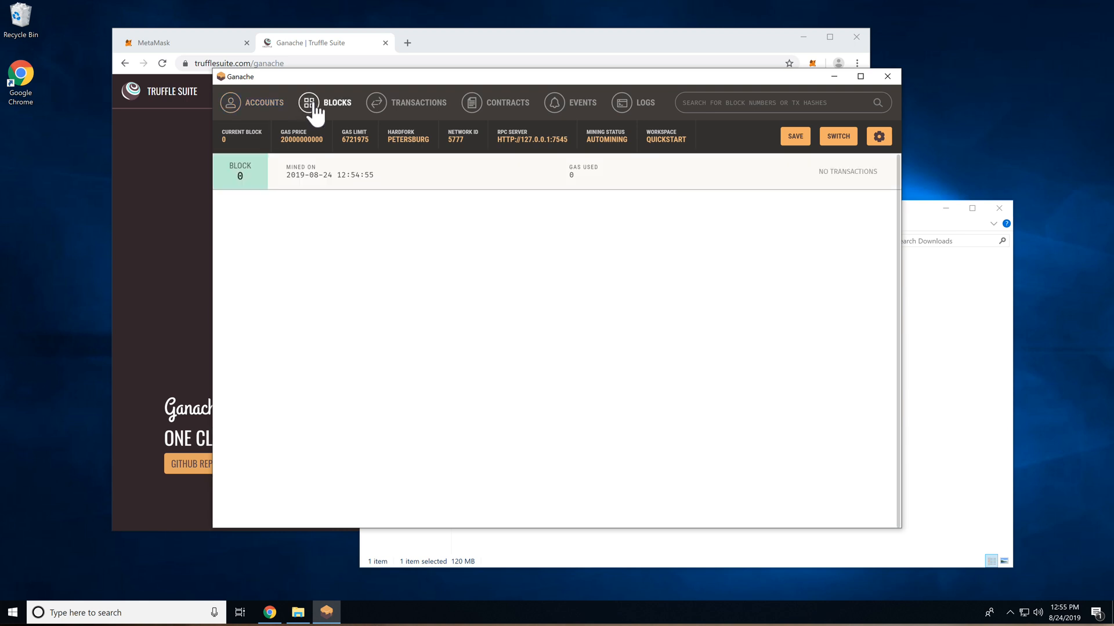
pyautogui.click(401, 106)
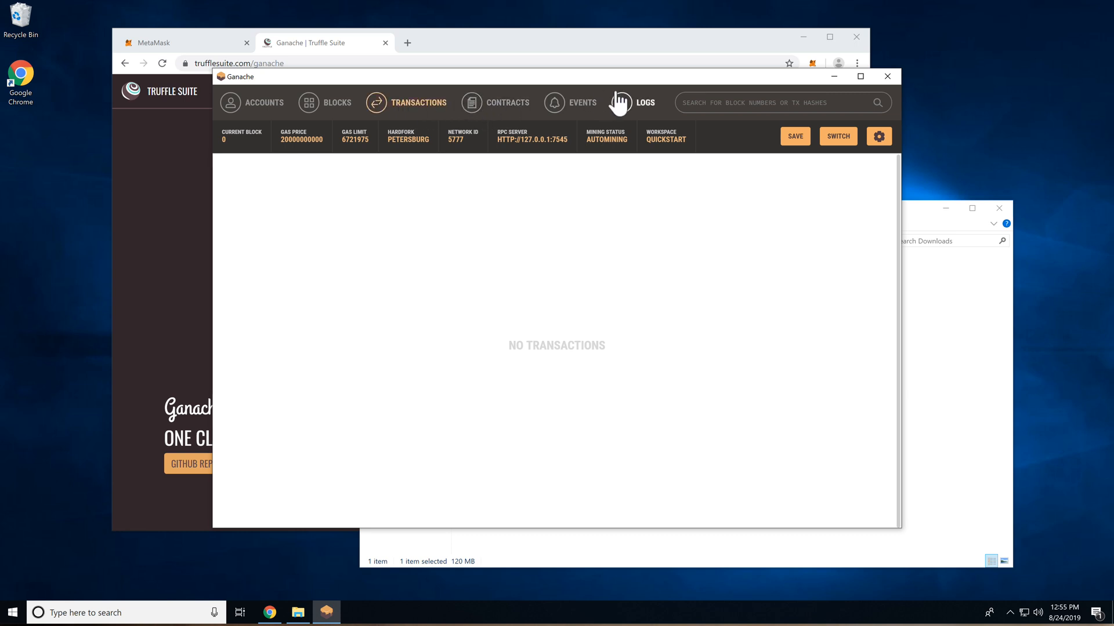
pyautogui.click(624, 108)
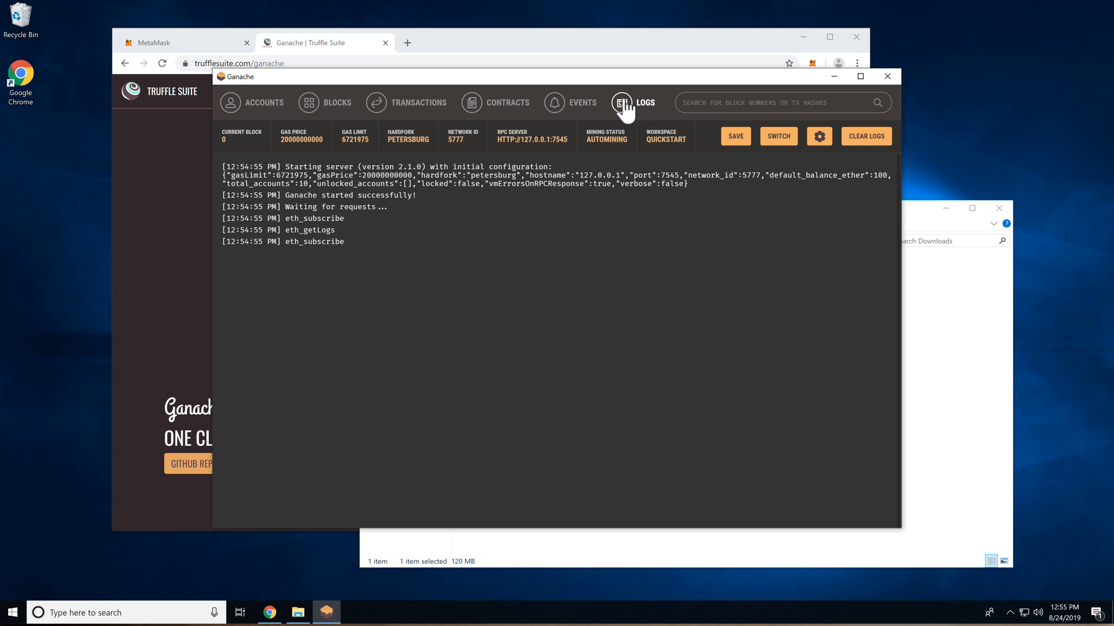
pyautogui.click(249, 106)
pyautogui.moveTo(435, 81); pyautogui.dragTo(471, 93)
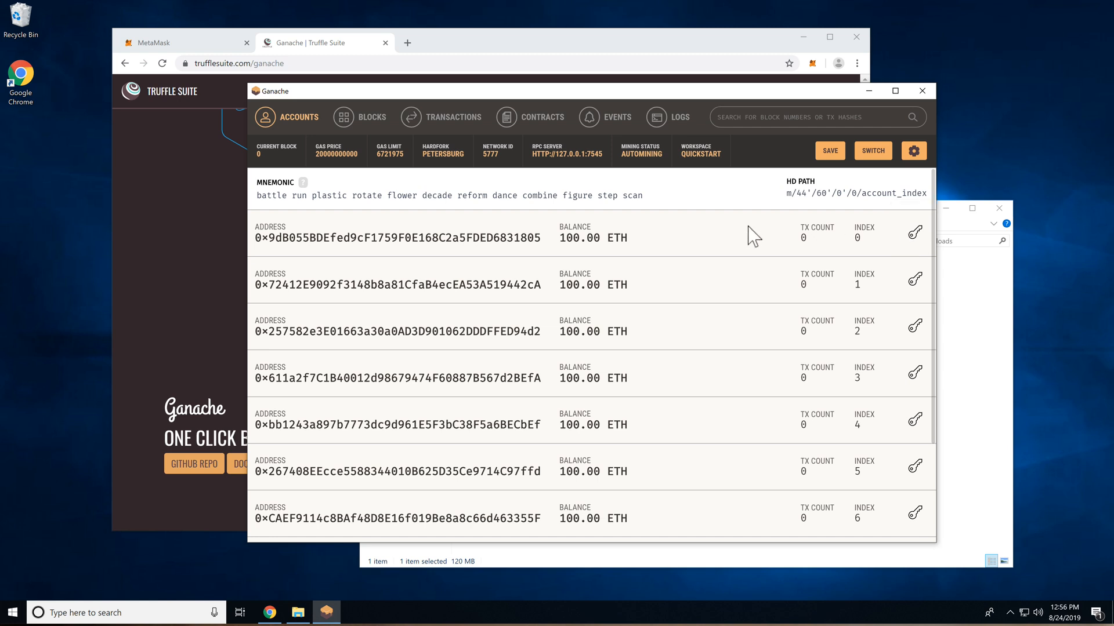
# Step: Set the workspace's server port number to 8545, and save and restart the blockchain
pyautogui.click(913, 151)
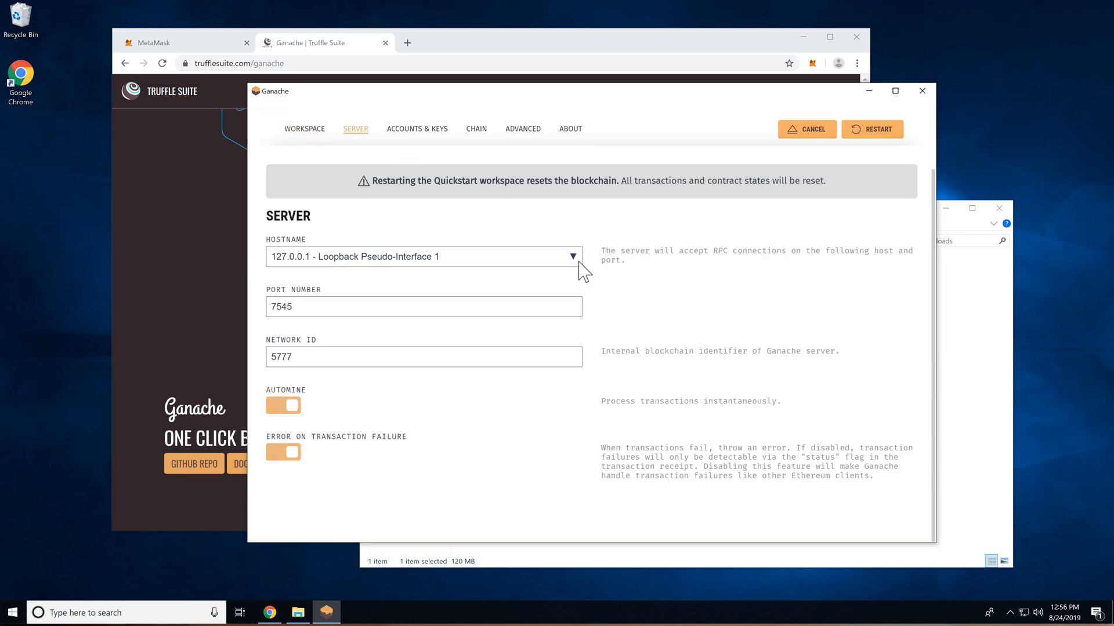
pyautogui.click(315, 306)
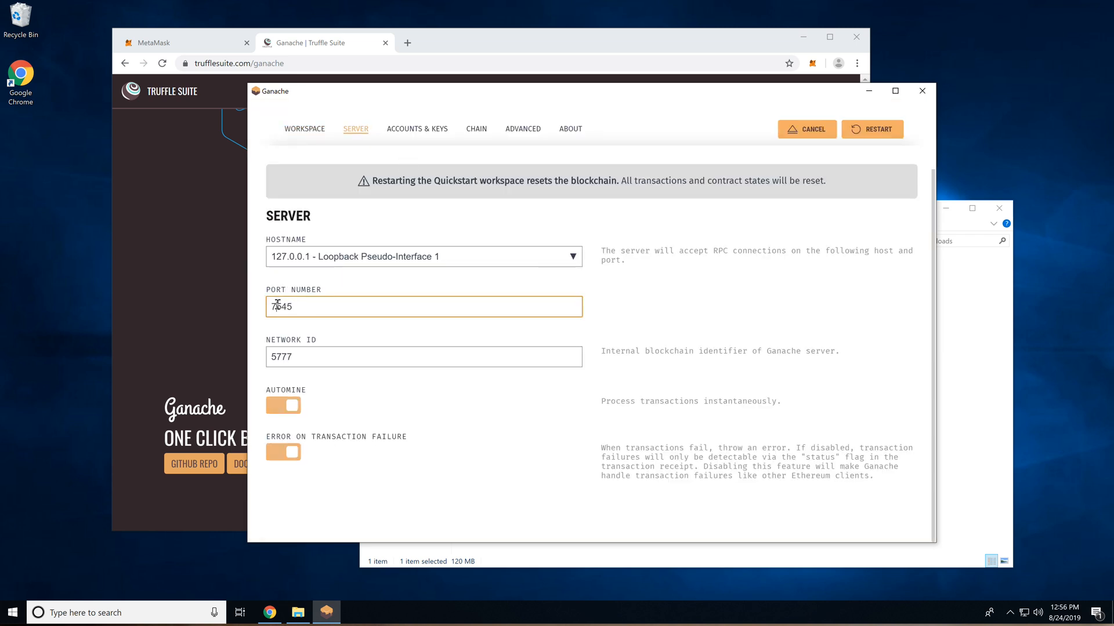
pyautogui.press('Home')
pyautogui.press('Delete')
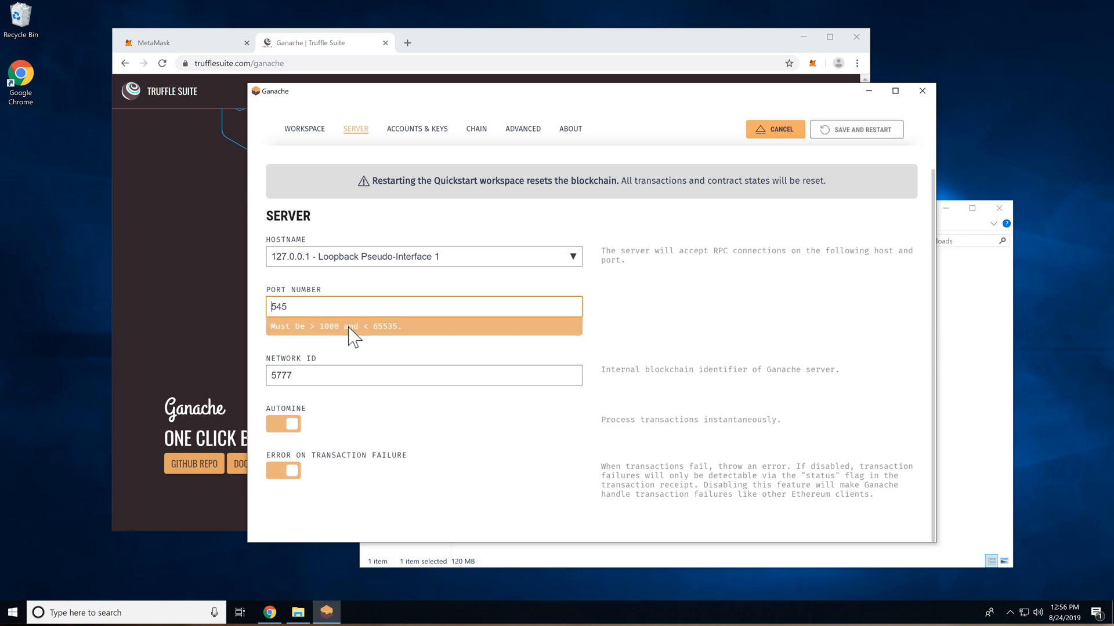
pyautogui.write('8')
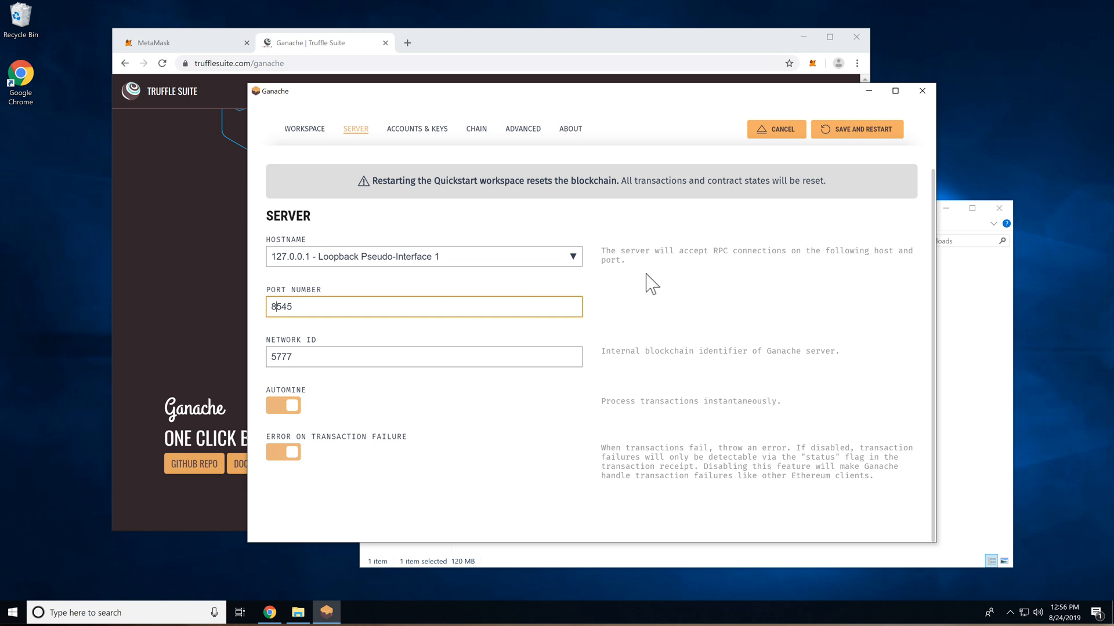
pyautogui.click(837, 131)
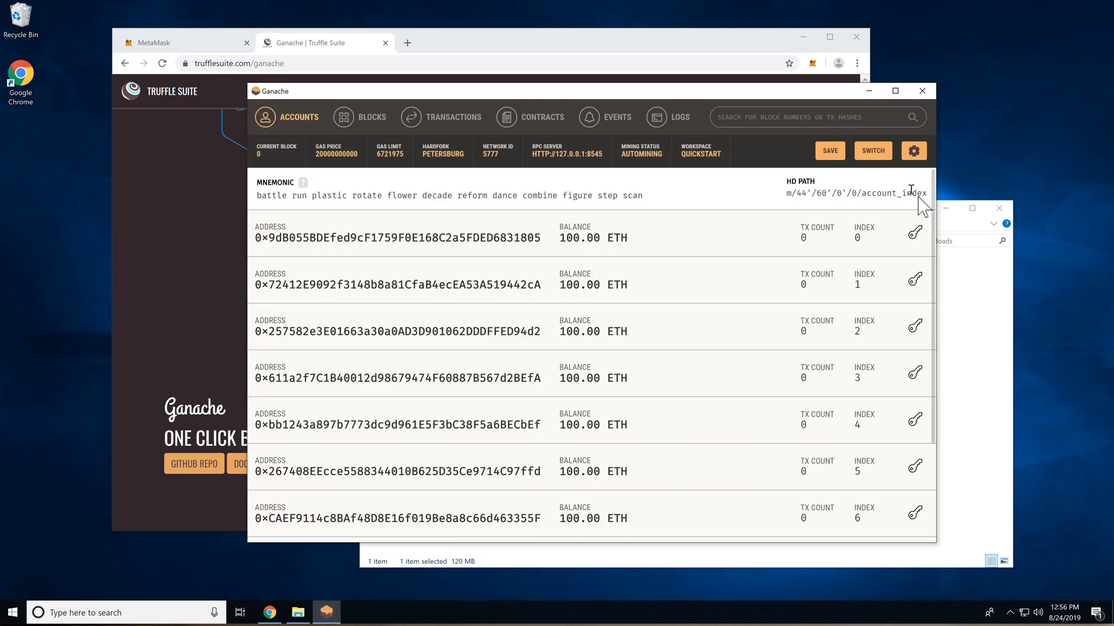
# Step: Copy the private key of the first Ganache account, at index 0
pyautogui.click(906, 232)
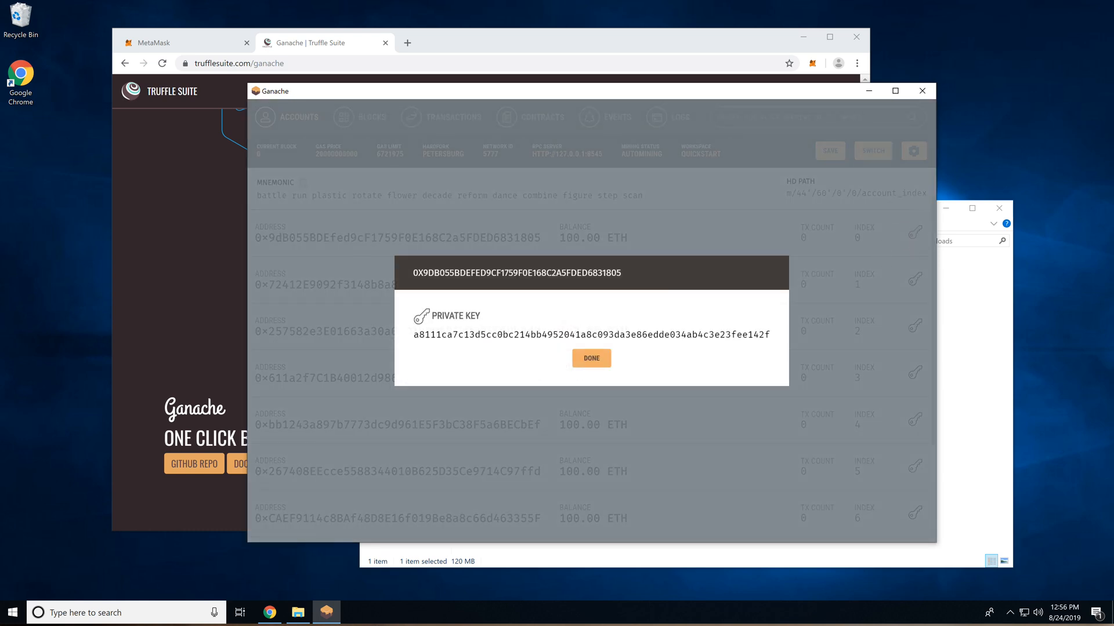
pyautogui.doubleClick(639, 334)
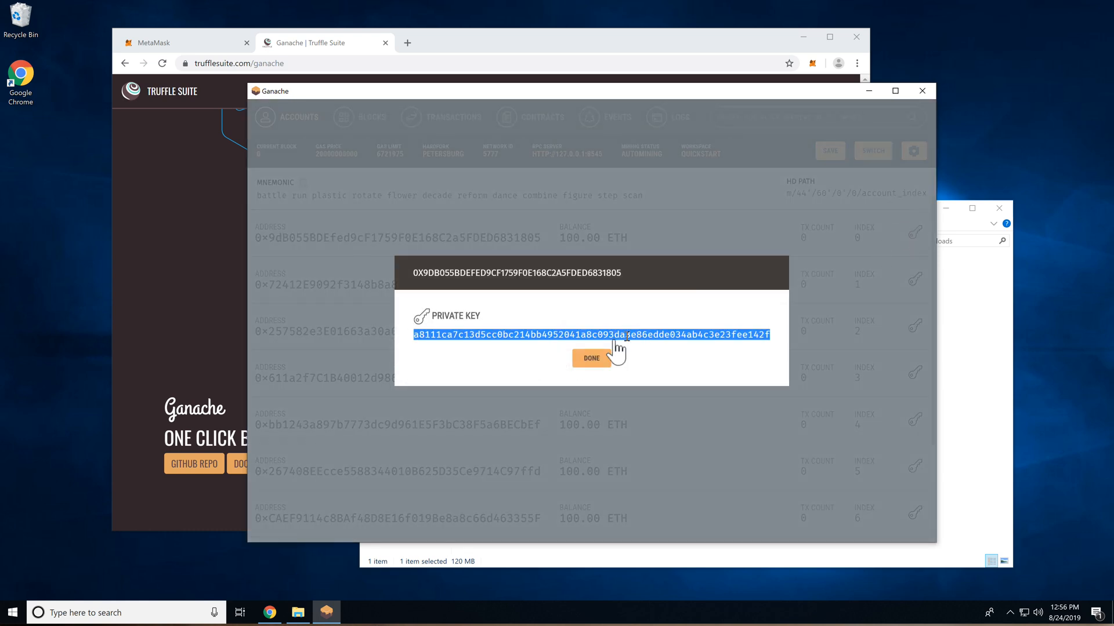
pyautogui.click(597, 361)
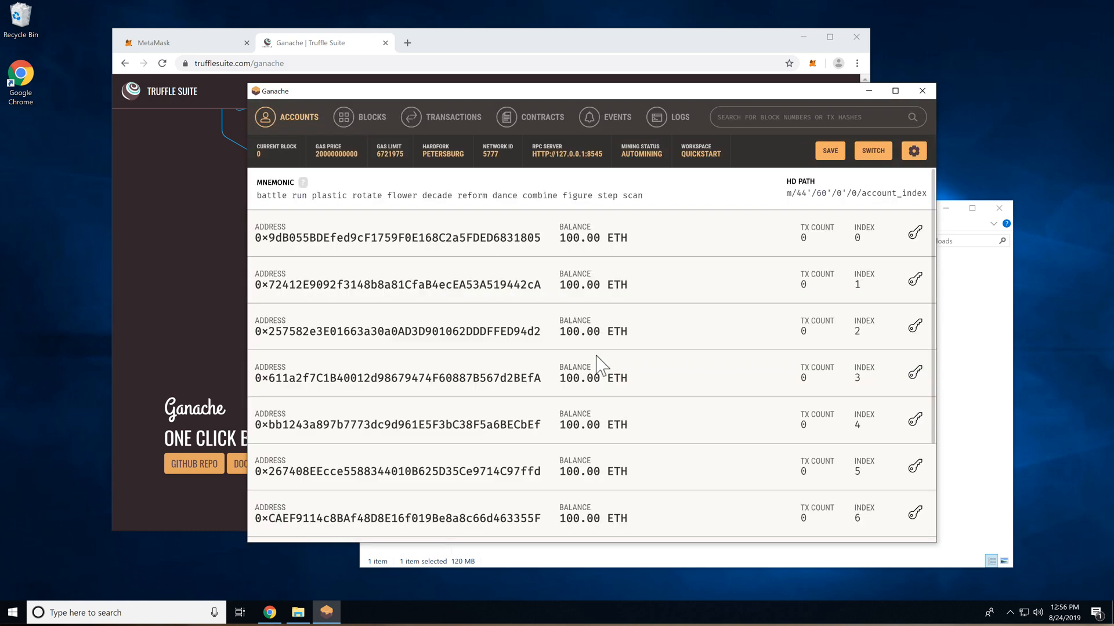
# Step: Switch to MetaMask in the browser and import the Ganache account by pasting its private key
pyautogui.click(163, 43)
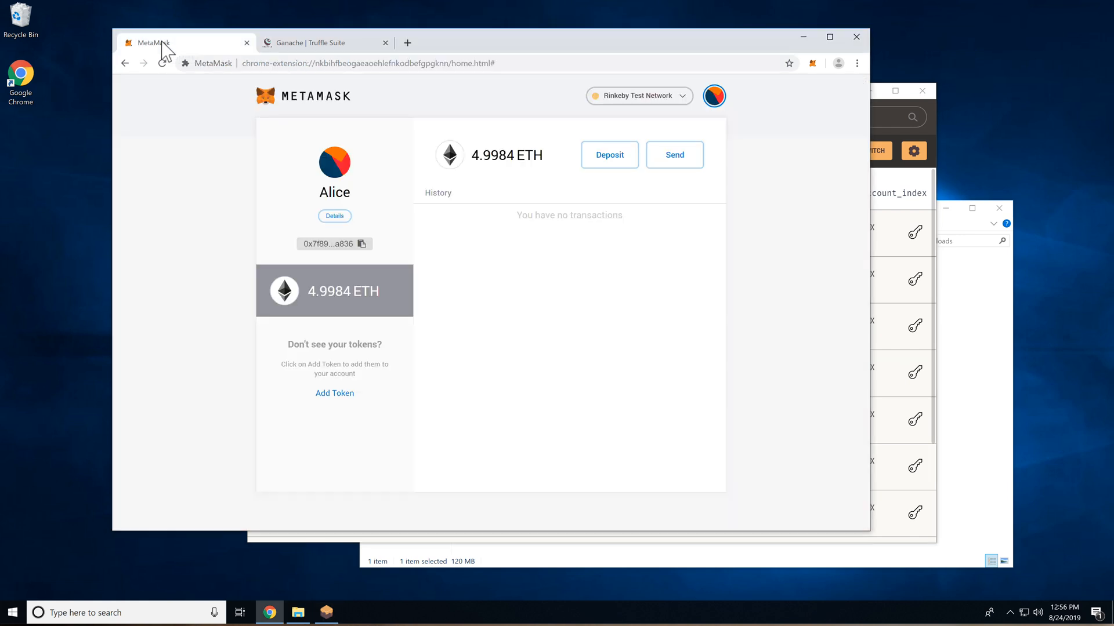
pyautogui.click(715, 94)
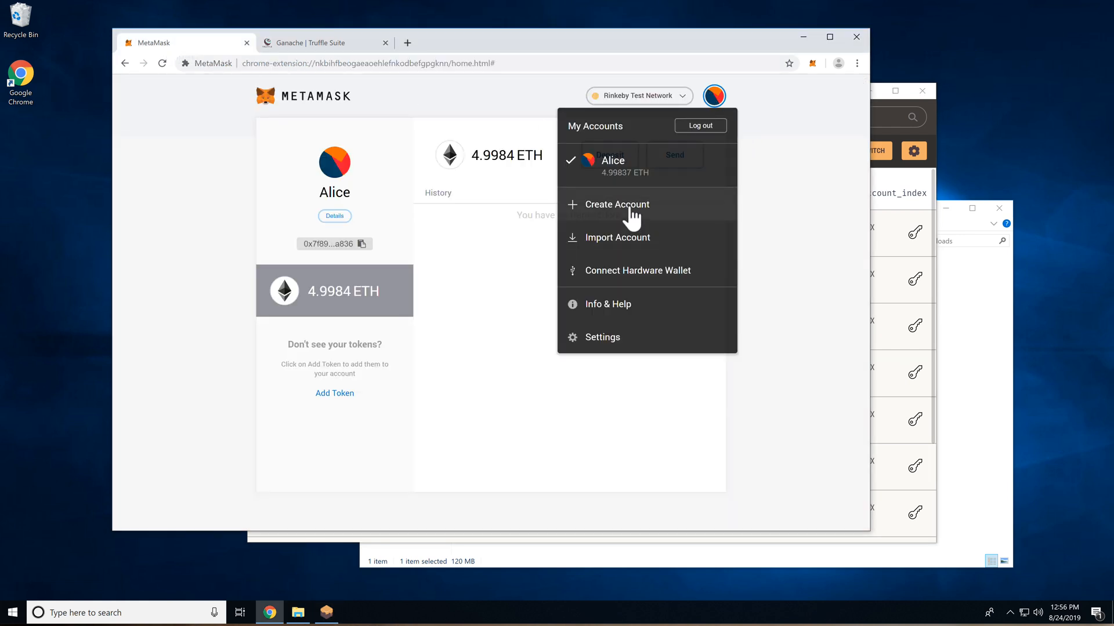
pyautogui.click(634, 252)
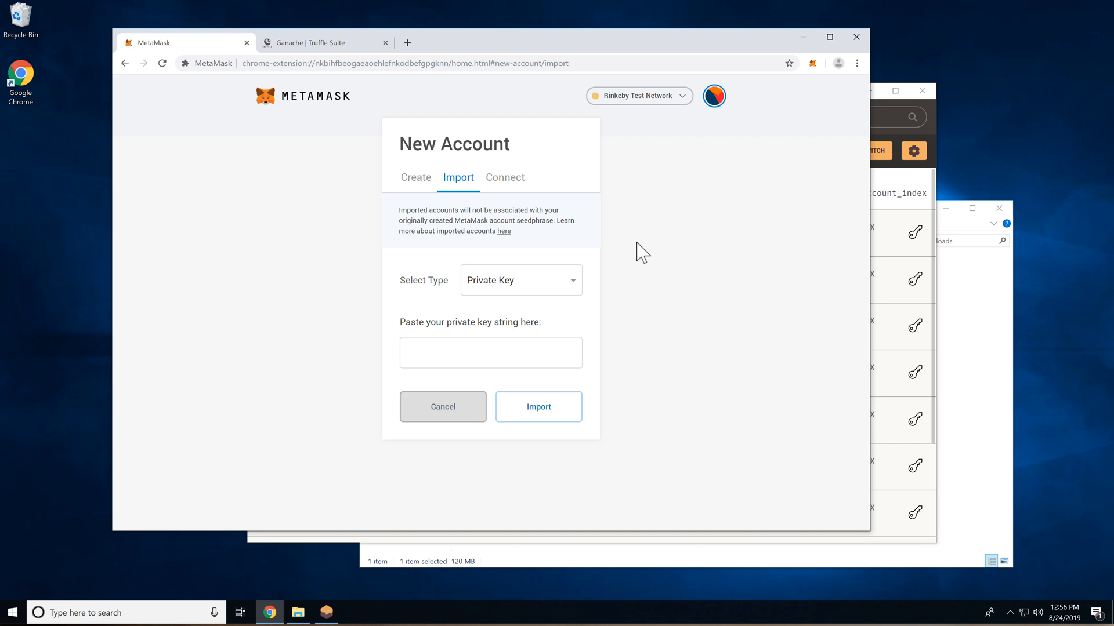
pyautogui.click(509, 348)
pyautogui.hotkey('ctrl', 'v')
pyautogui.click(545, 409)
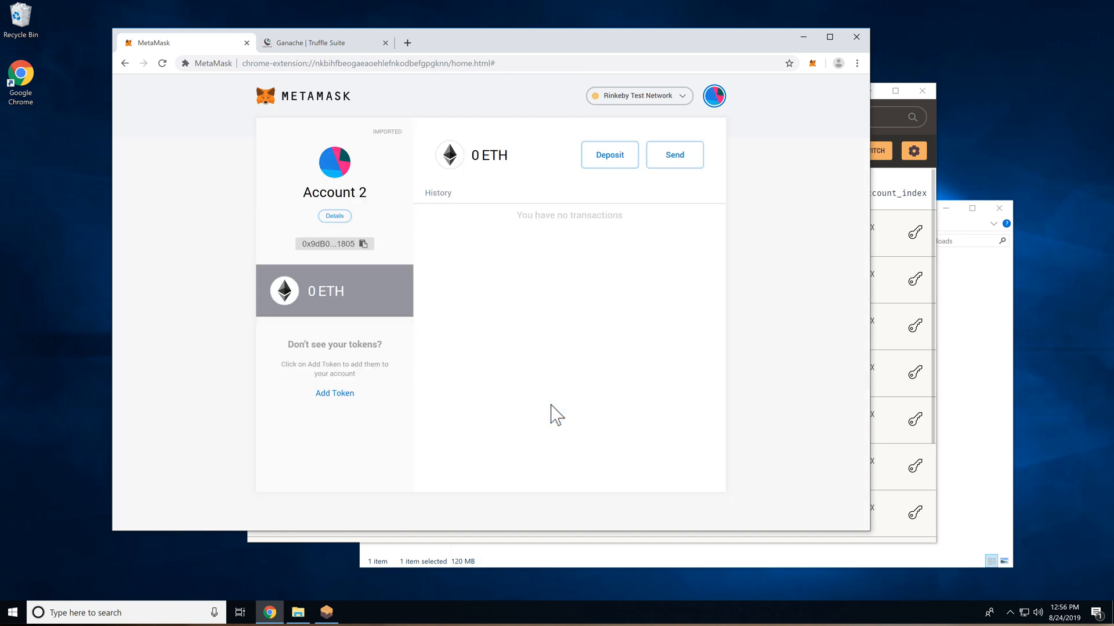
# Step: Connect MetaMask to the Localhost 8545 network, and move and shrink the browser window to uncover more of Ganache
pyautogui.click(667, 110)
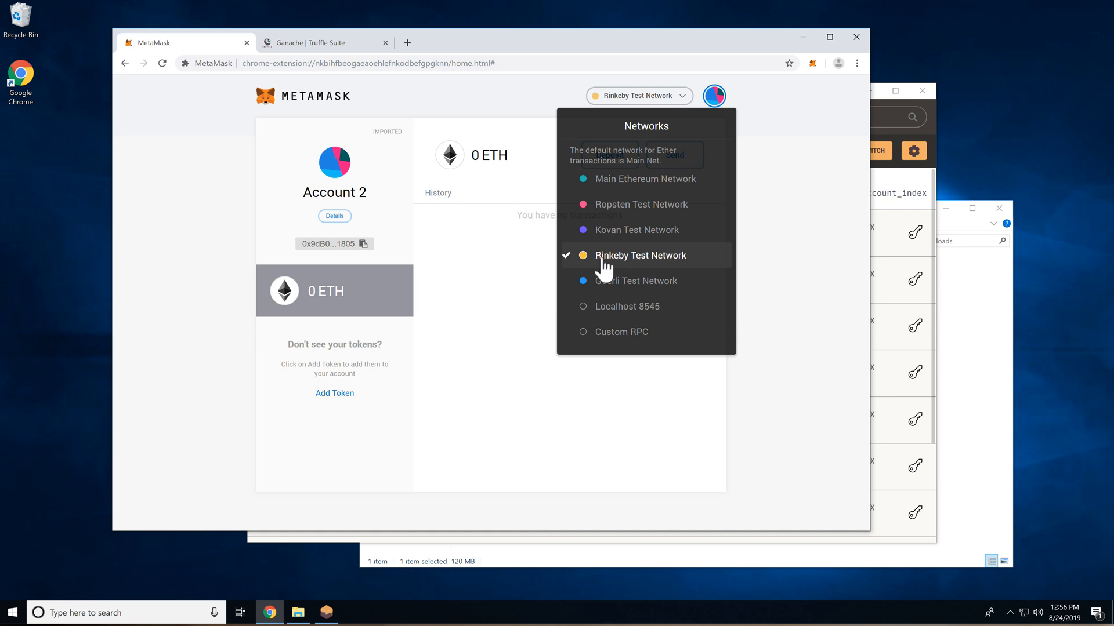
pyautogui.click(634, 307)
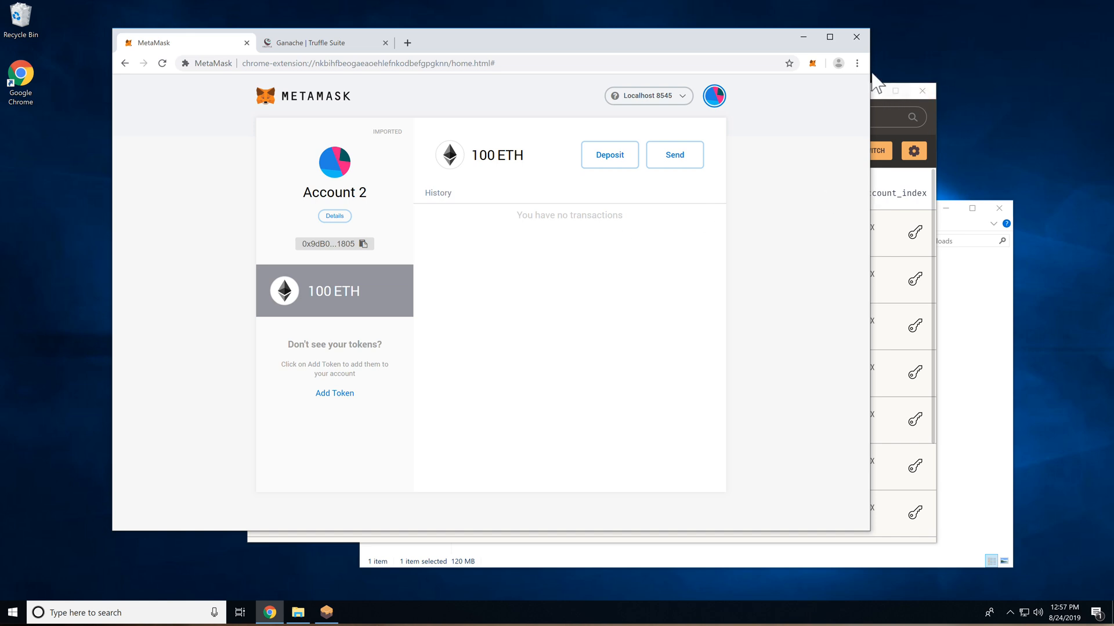
pyautogui.moveTo(754, 33); pyautogui.dragTo(701, 23)
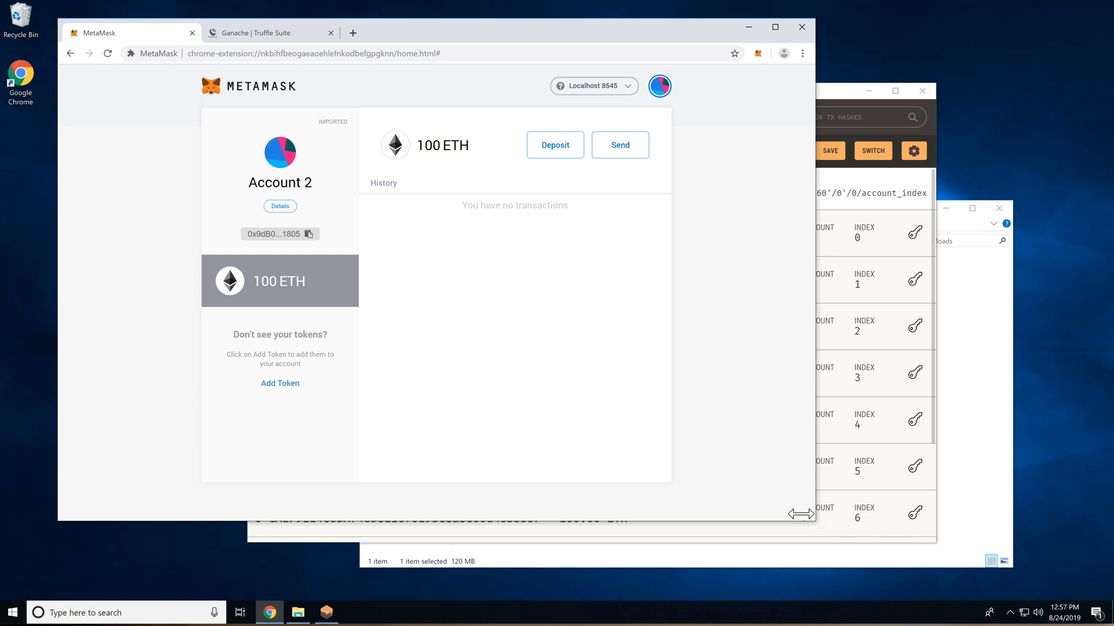
pyautogui.moveTo(812, 518); pyautogui.dragTo(703, 432)
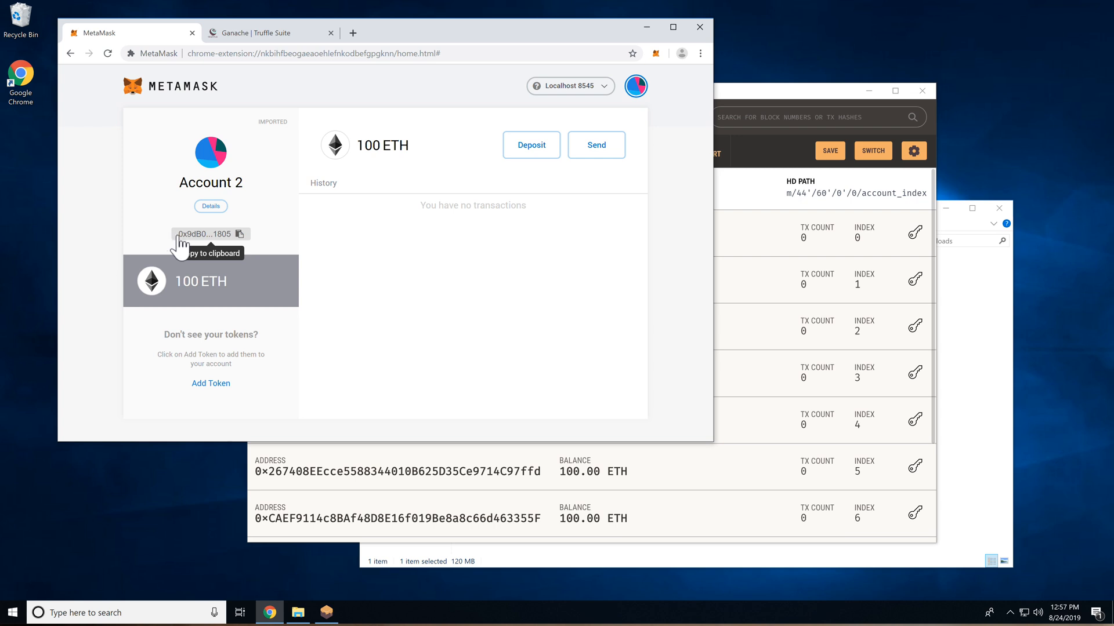
# Step: Switch to Ganache to check the imported account's address against the account at index 0, and return to MetaMask in the browser
pyautogui.click(760, 102)
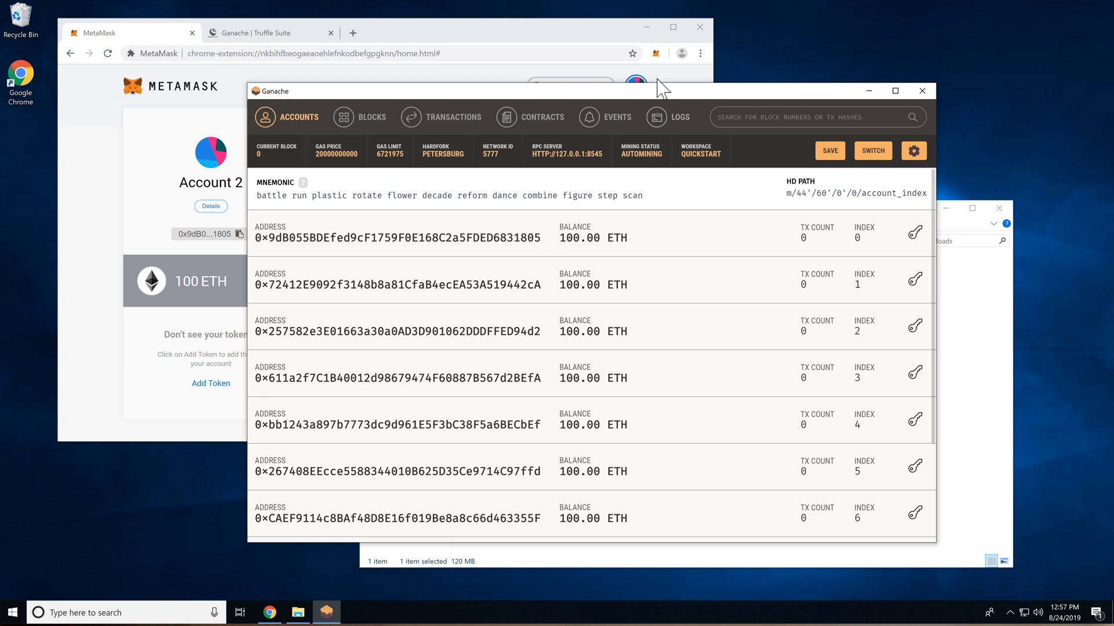
pyautogui.click(557, 26)
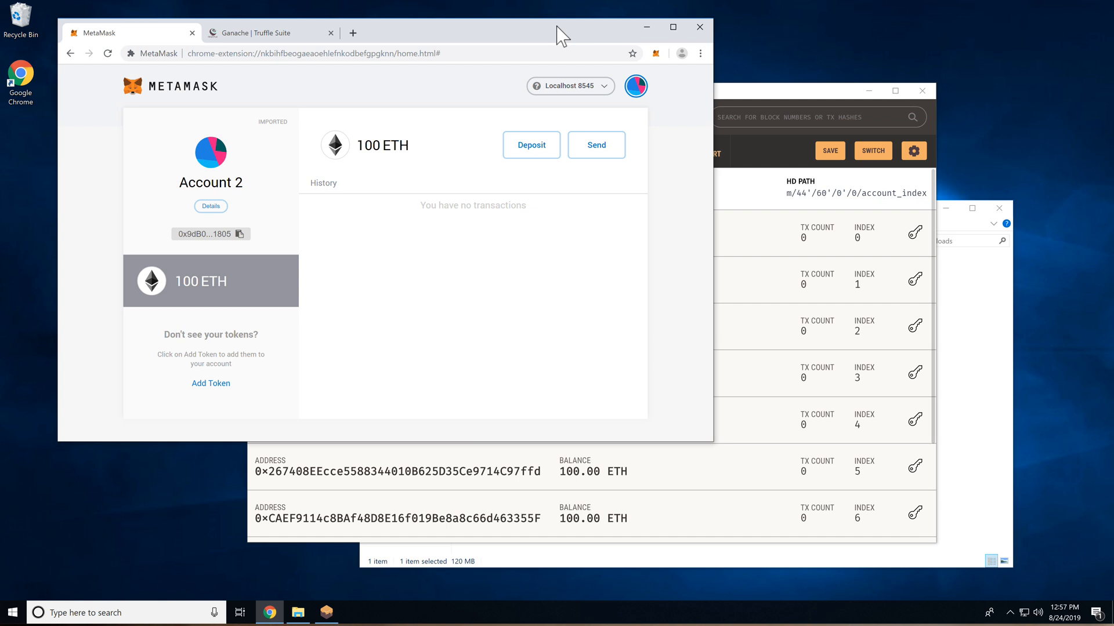
pyautogui.click(639, 88)
pyautogui.click(664, 98)
# Step: Send 10 ETH from Account 2 to the wallet's own first account at the average transaction fee
pyautogui.click(597, 154)
pyautogui.click(320, 187)
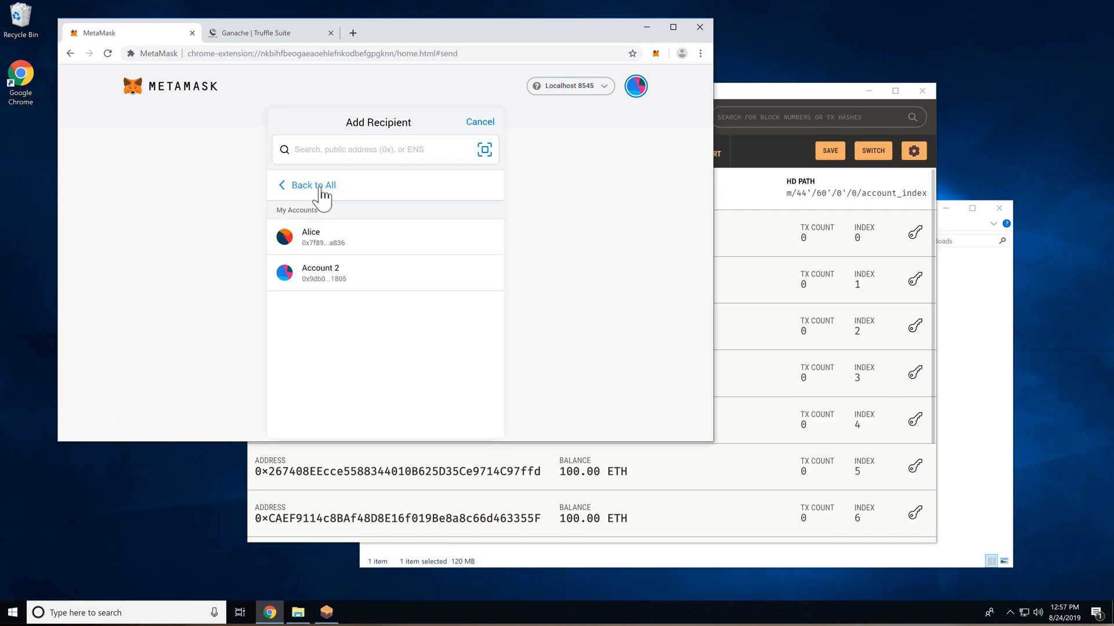
pyautogui.click(328, 247)
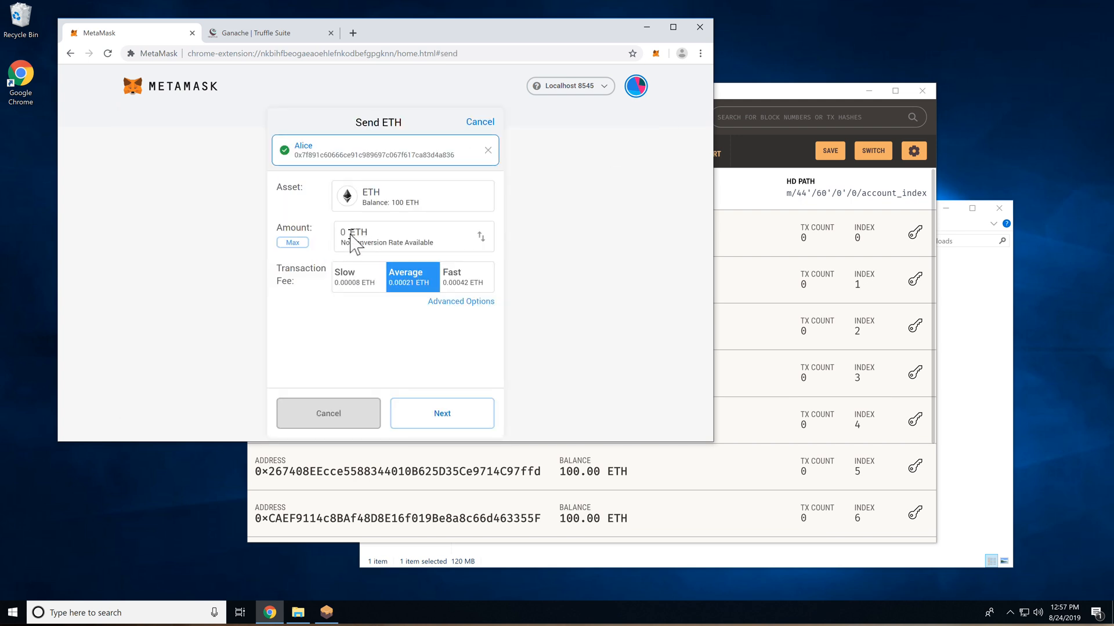
pyautogui.click(350, 241)
pyautogui.write('1')
pyautogui.click(440, 413)
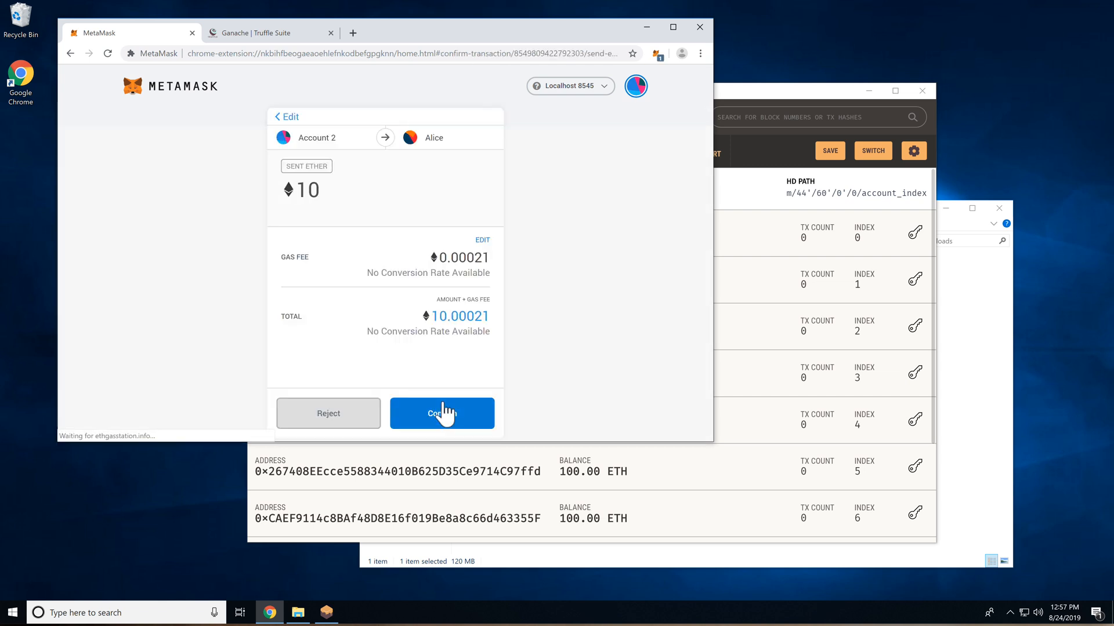
pyautogui.click(442, 413)
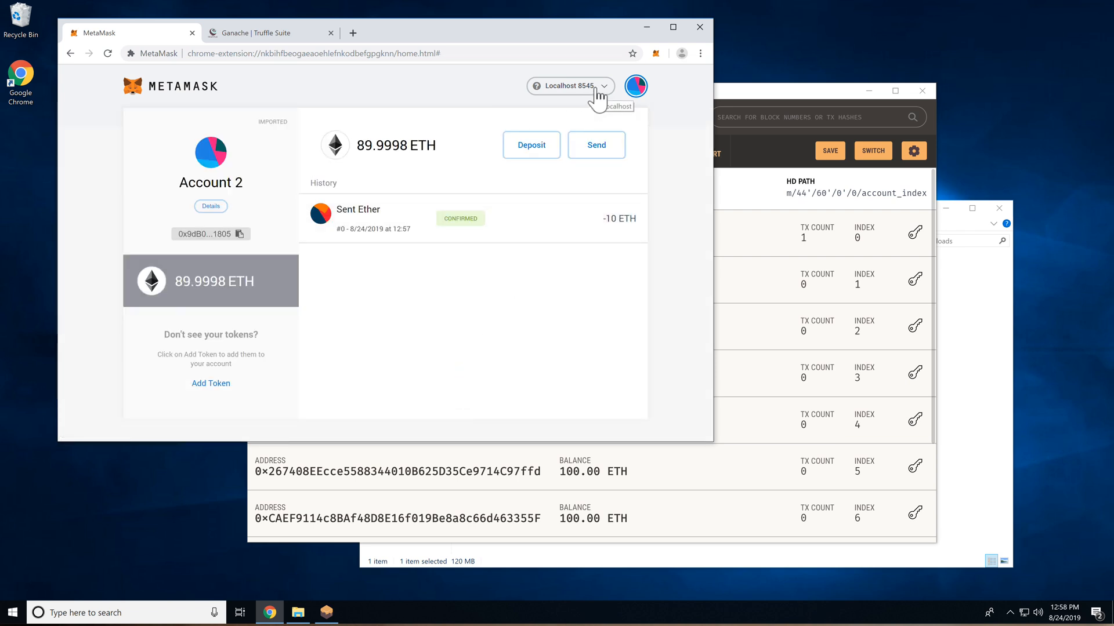
# Step: Check the recipient account's balance in MetaMask and return to Account 2
pyautogui.click(637, 87)
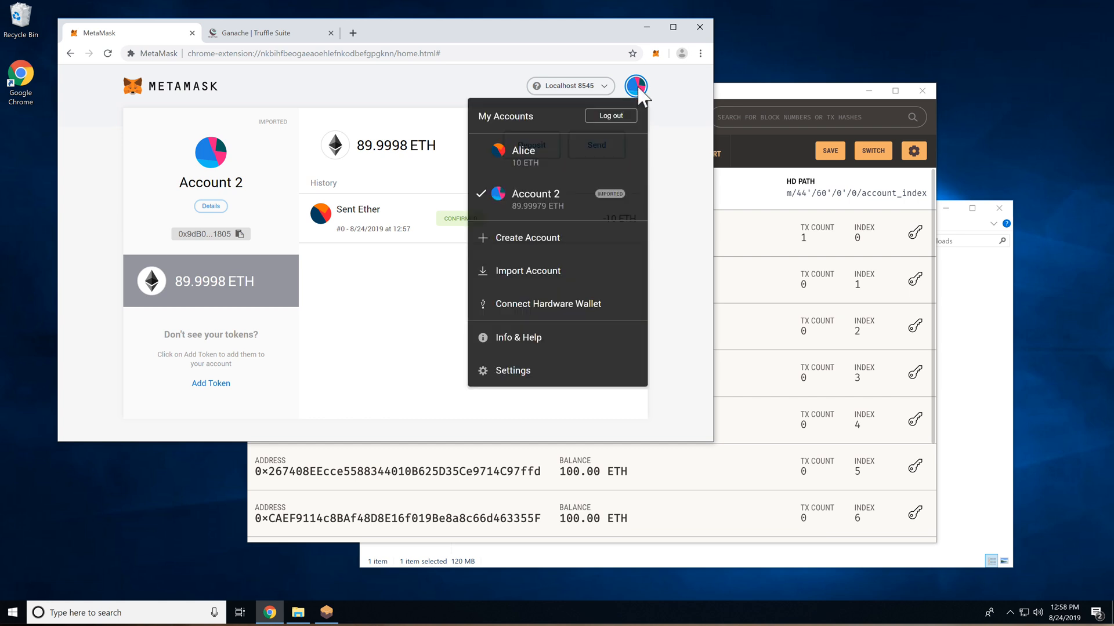
pyautogui.click(560, 159)
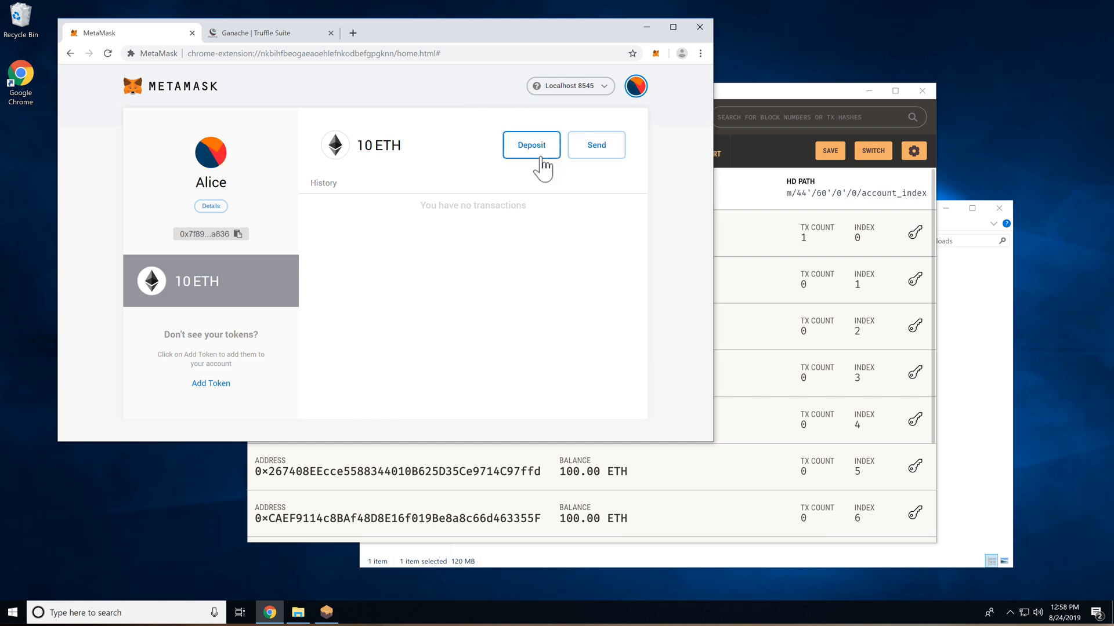
pyautogui.click(637, 87)
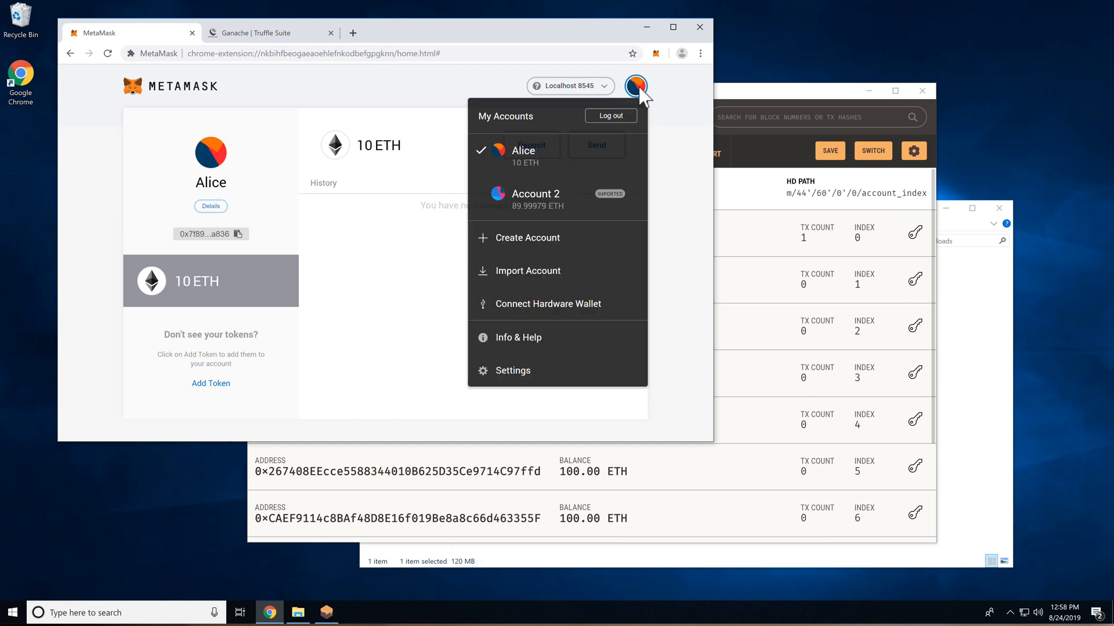
pyautogui.click(547, 146)
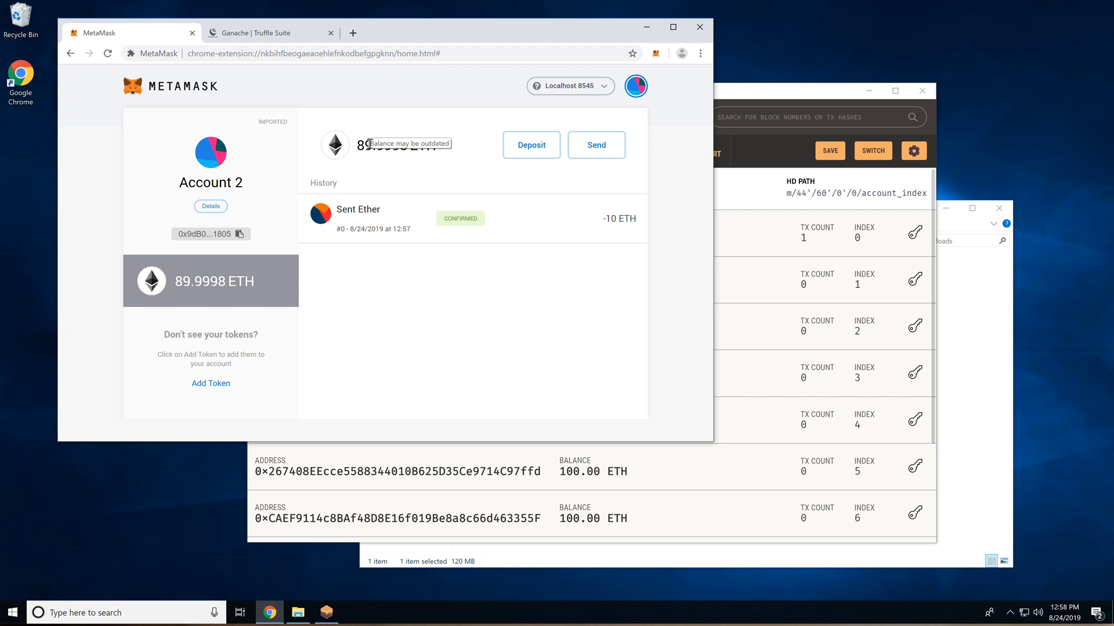
# Step: Switch to Ganache and examine the index 0 account's balance, block 0 and the transfer's transaction details
pyautogui.click(783, 97)
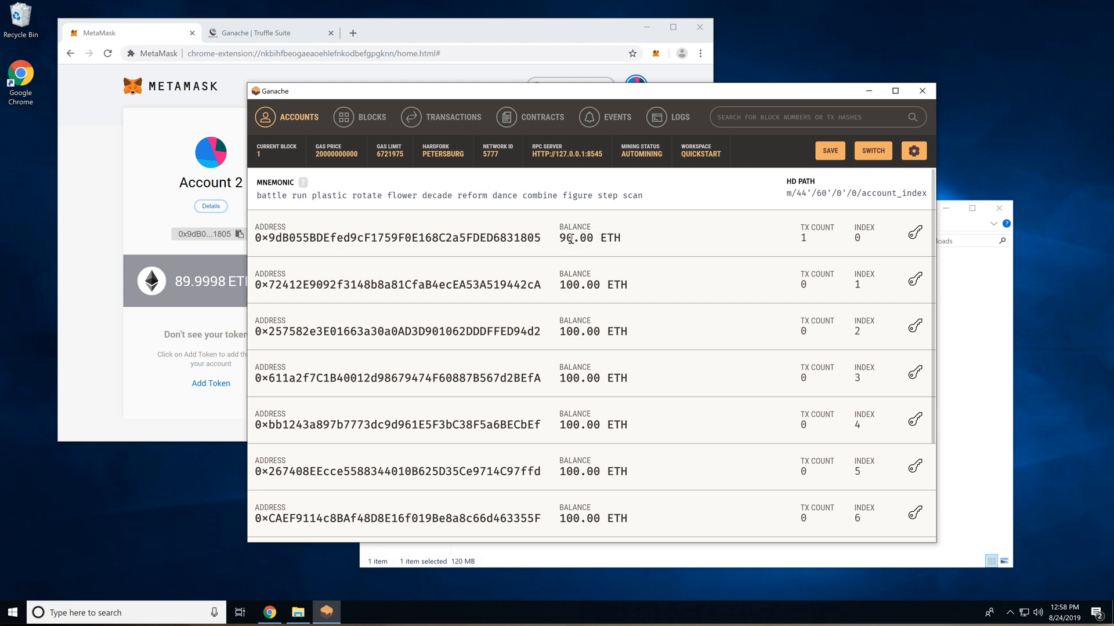
pyautogui.click(349, 123)
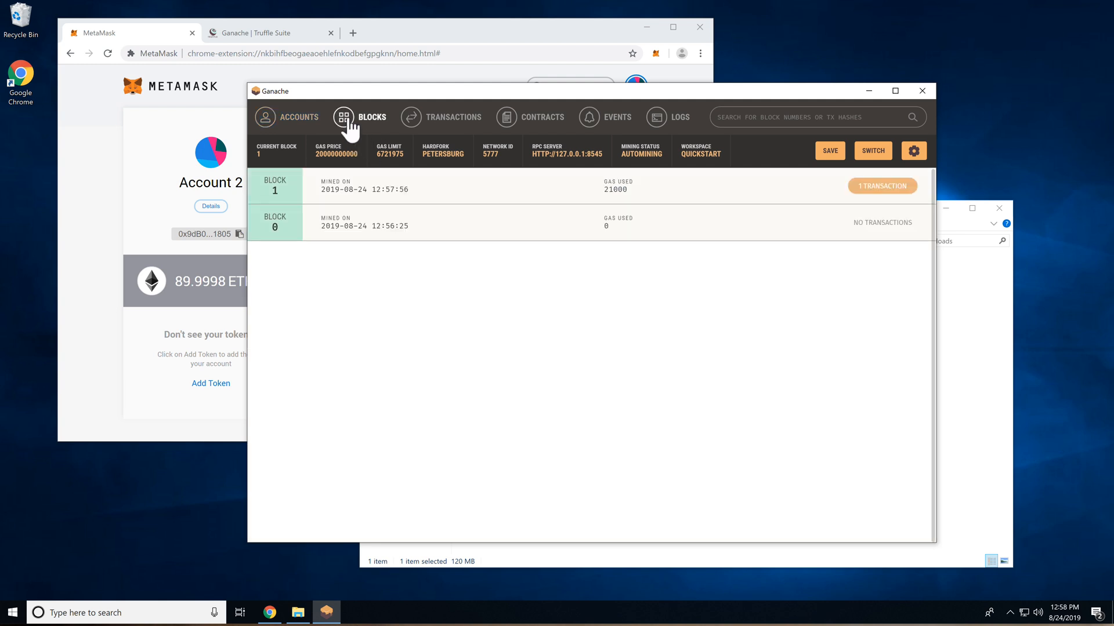
pyautogui.click(375, 228)
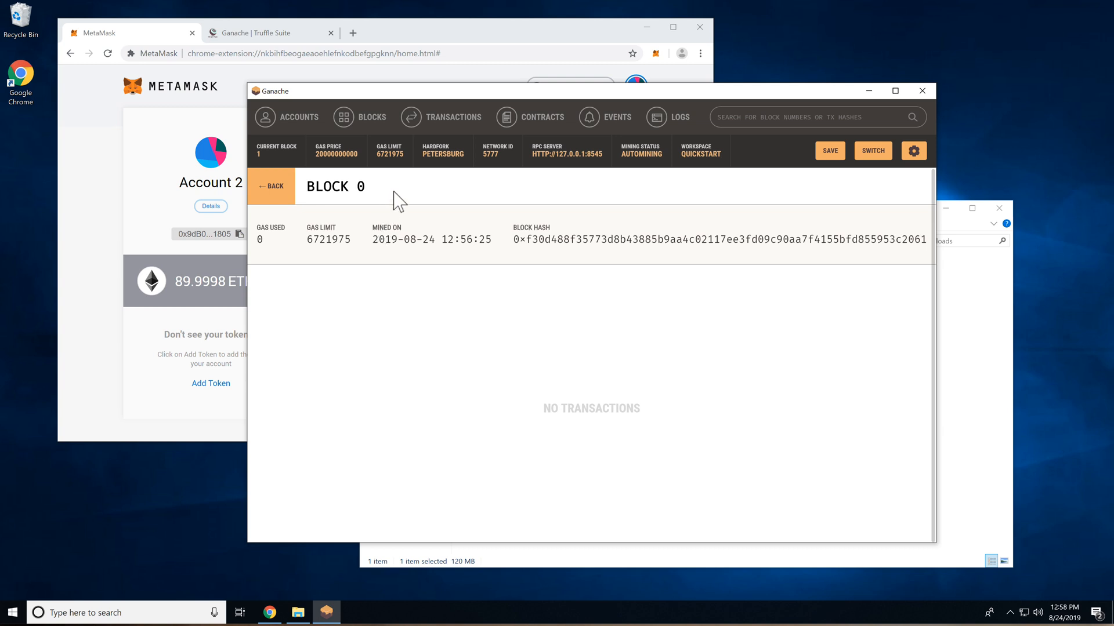
pyautogui.click(444, 121)
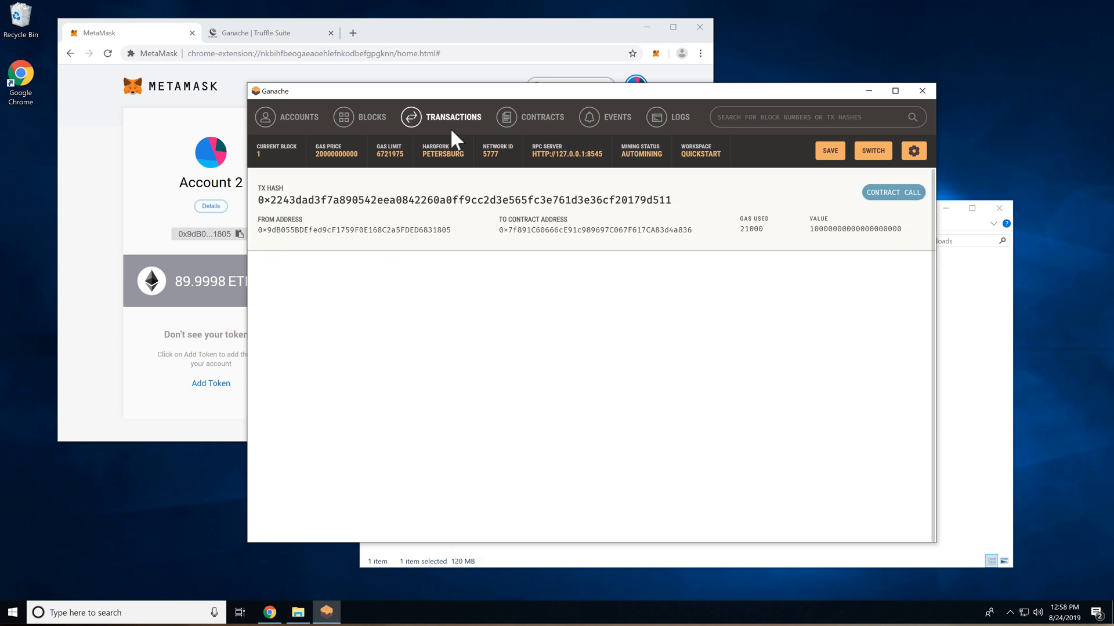
pyautogui.click(431, 211)
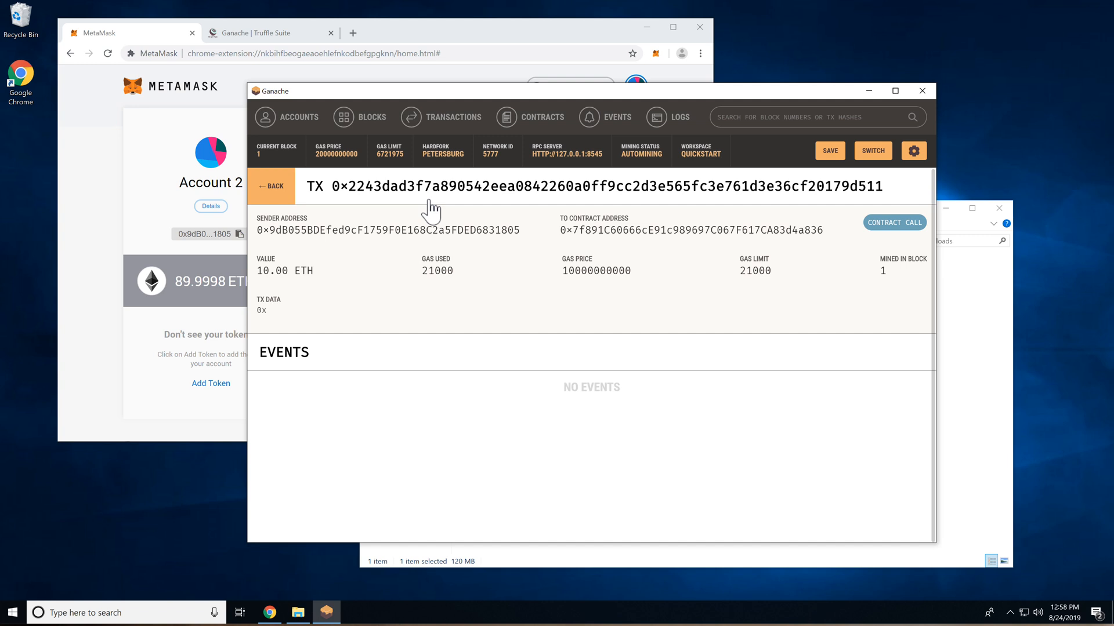
# Step: Look through the blockchain's server logs and return to the accounts overview
pyautogui.click(665, 119)
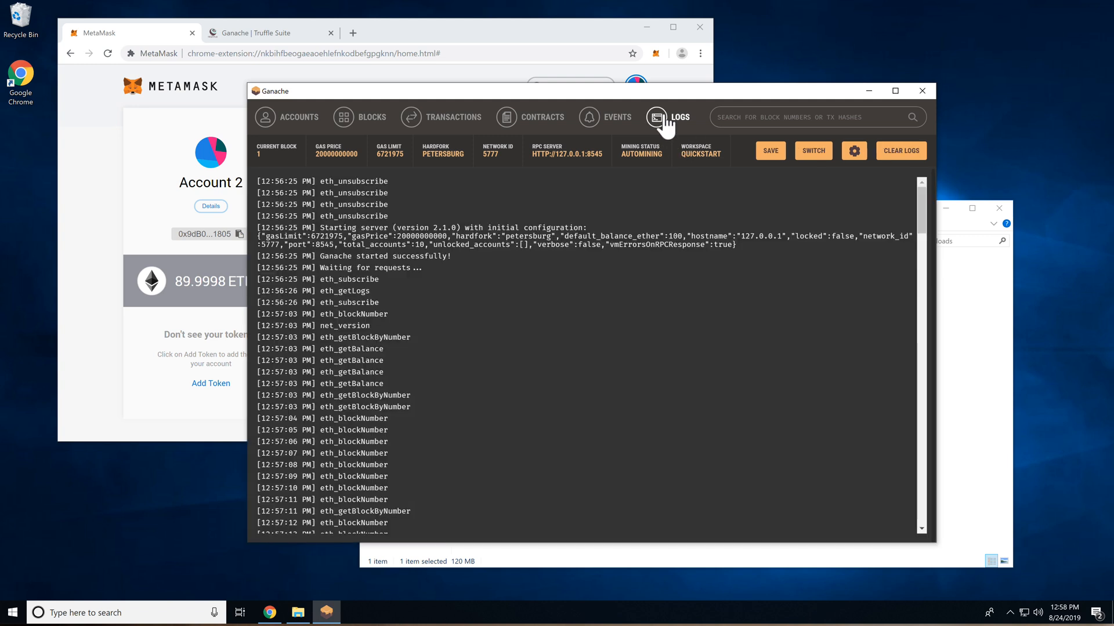
pyautogui.scroll(-6, 672, 192)
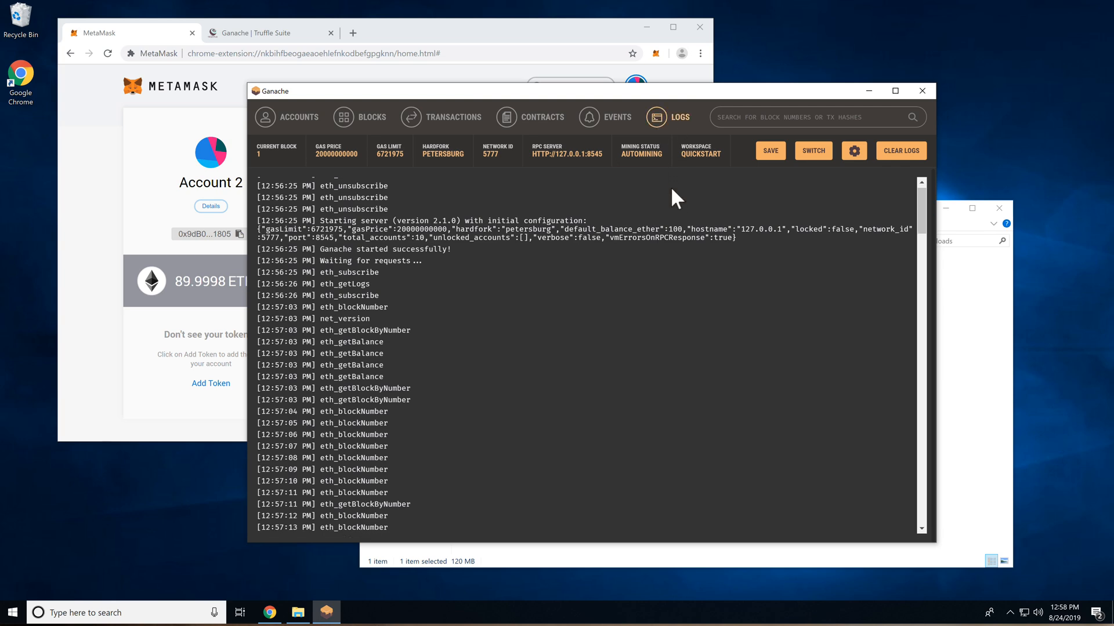
pyautogui.scroll(8, 671, 191)
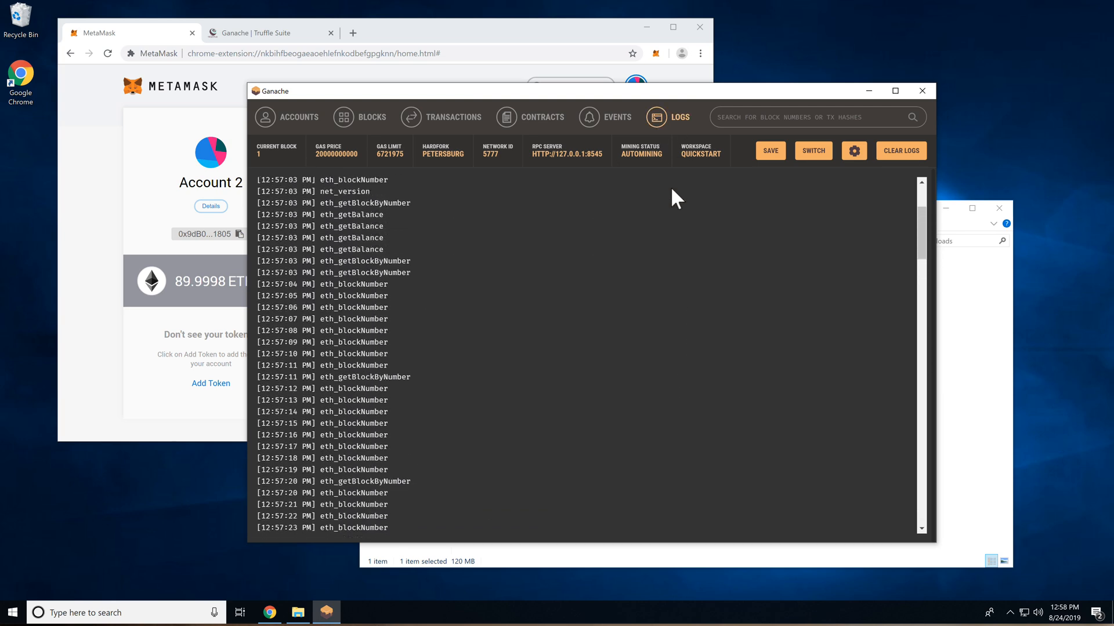
pyautogui.click(298, 118)
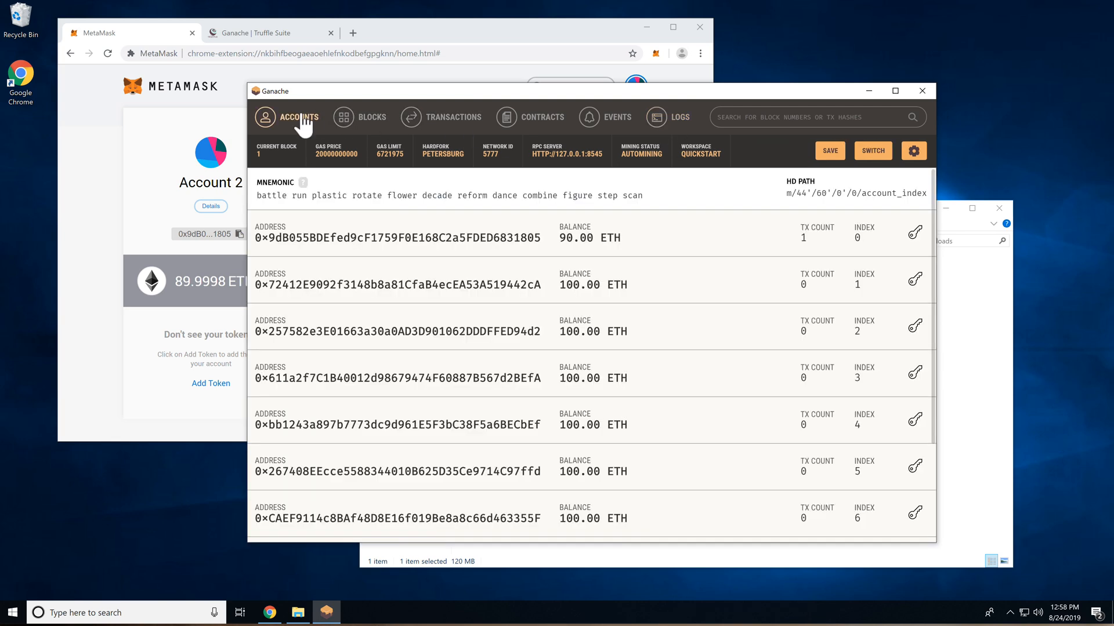